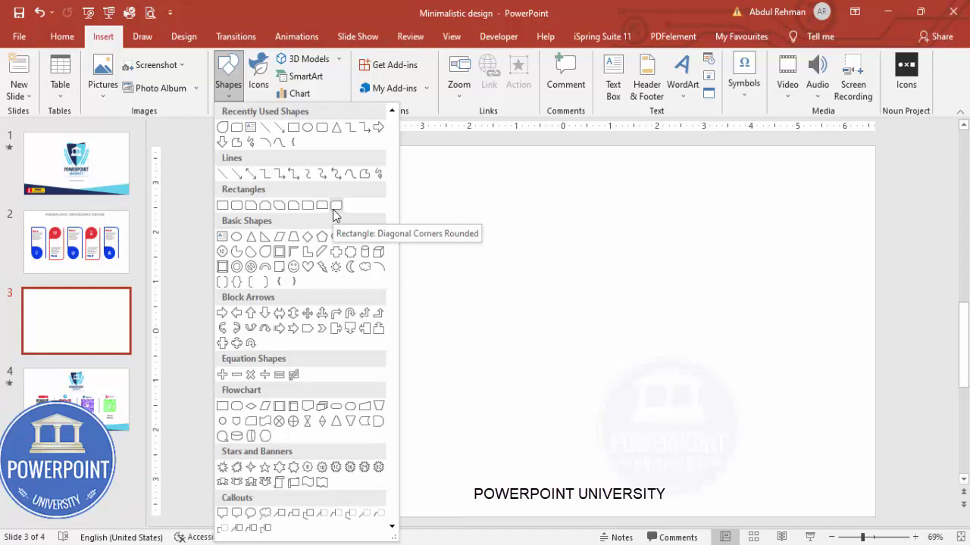
- Draw a tall diagonal-corners-rounded rectangle with a gray outline and no fill
click(336, 205)
drag(316, 234, 414, 444)
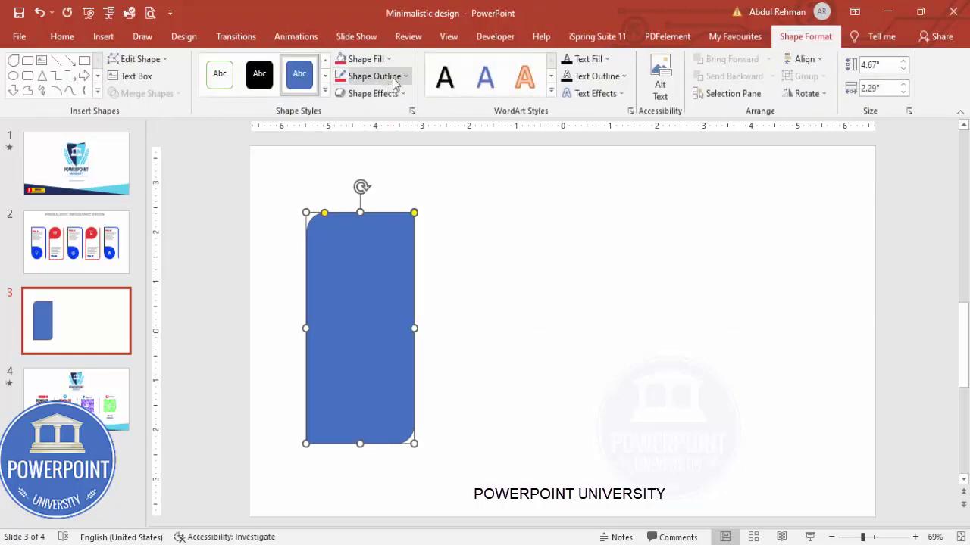
click(393, 76)
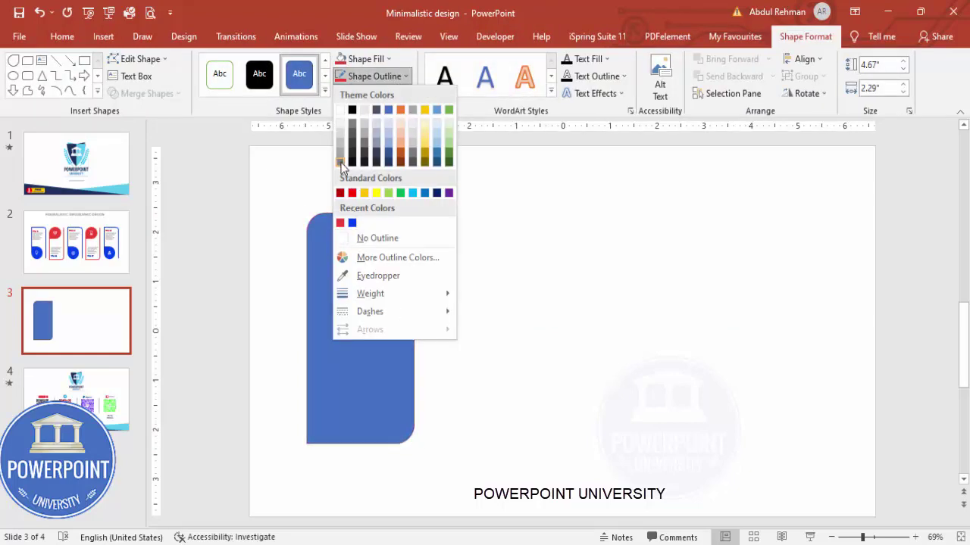
click(389, 73)
click(379, 59)
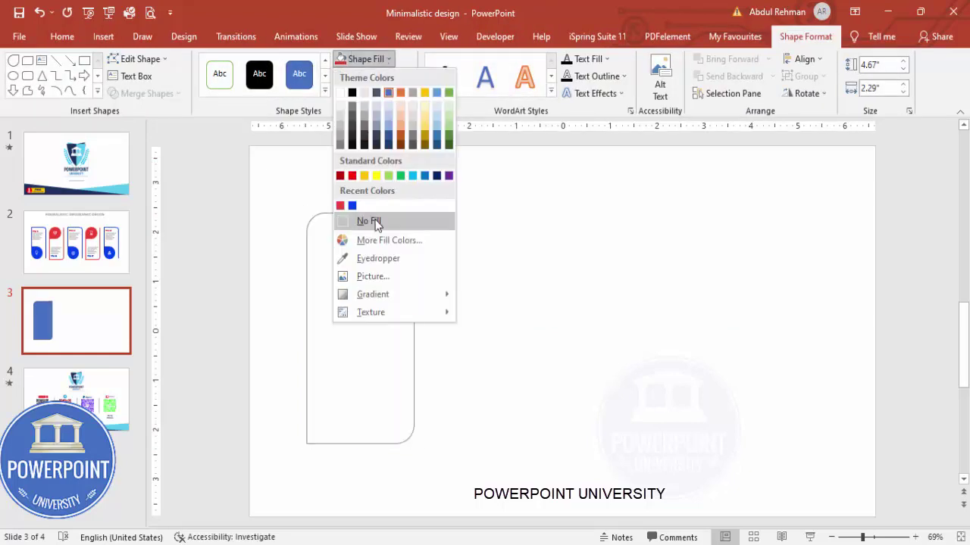
click(371, 221)
- Flip the rounded rectangle horizontally
click(792, 96)
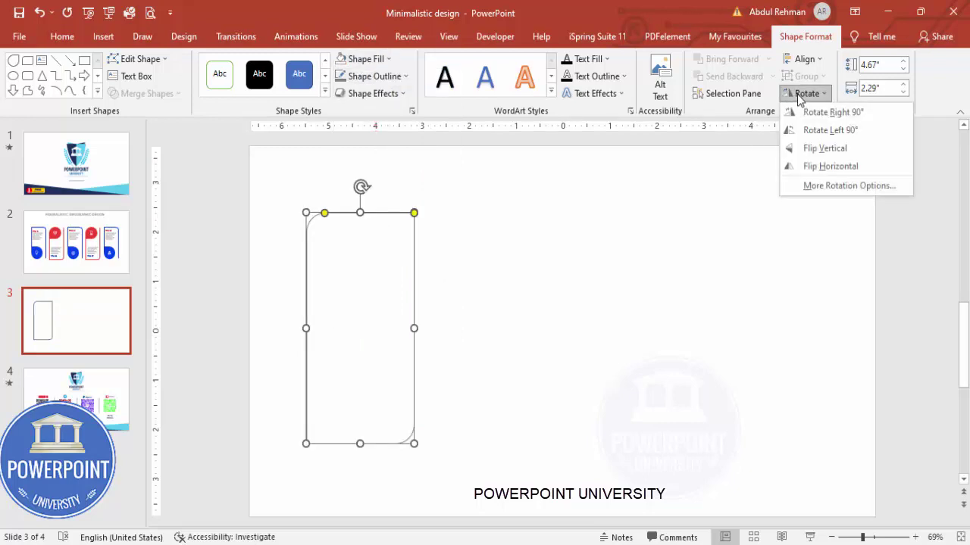
click(831, 166)
click(529, 238)
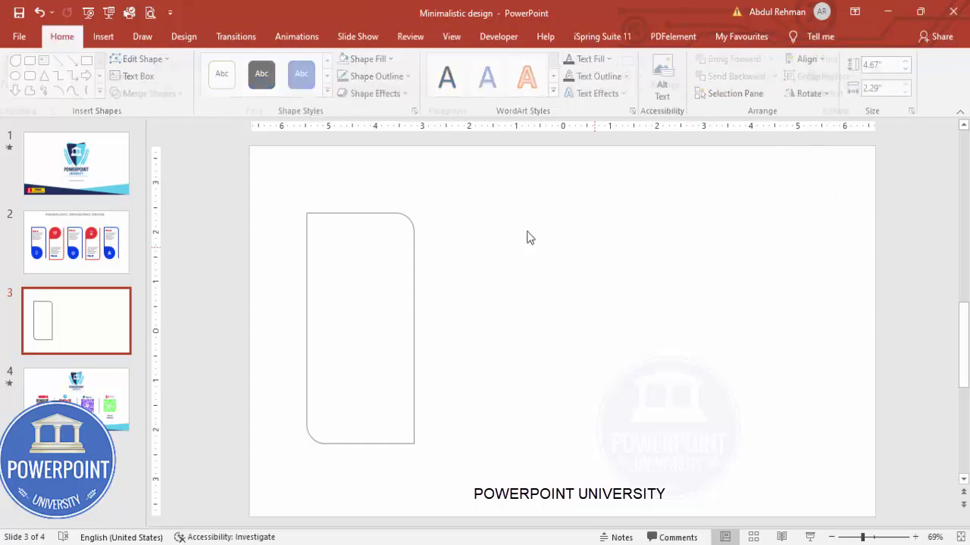
click(103, 37)
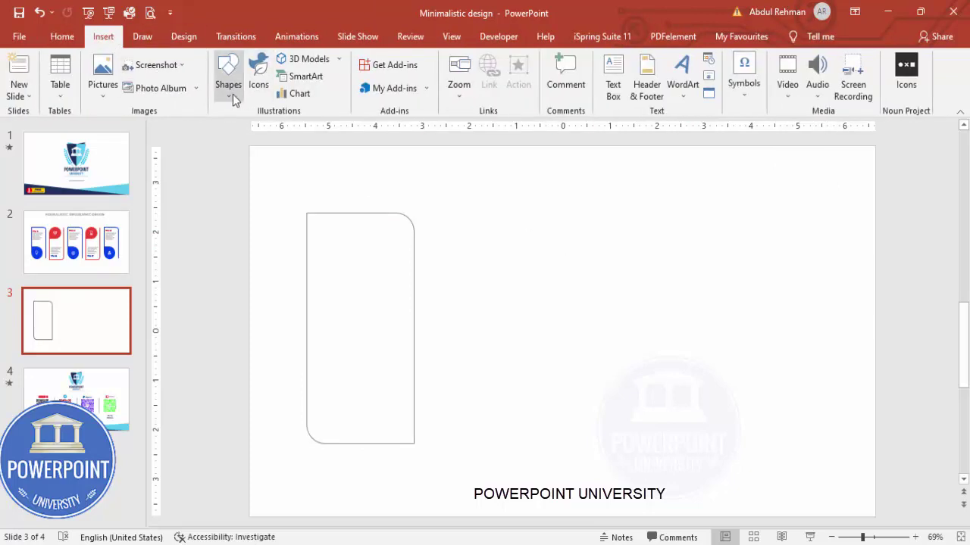
- Draw a teardrop in the card's lower left with a gray fill and no outline
click(231, 94)
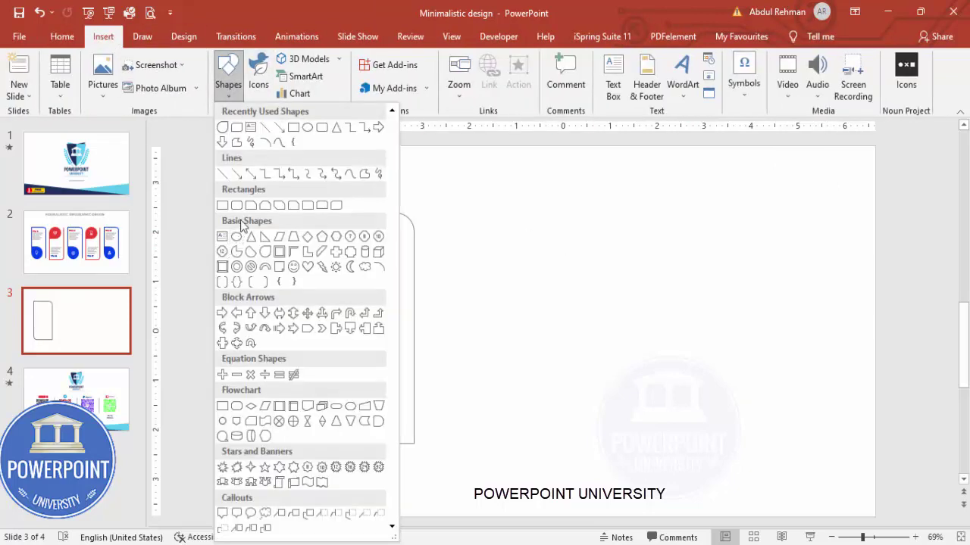
click(265, 262)
drag(306, 365, 384, 446)
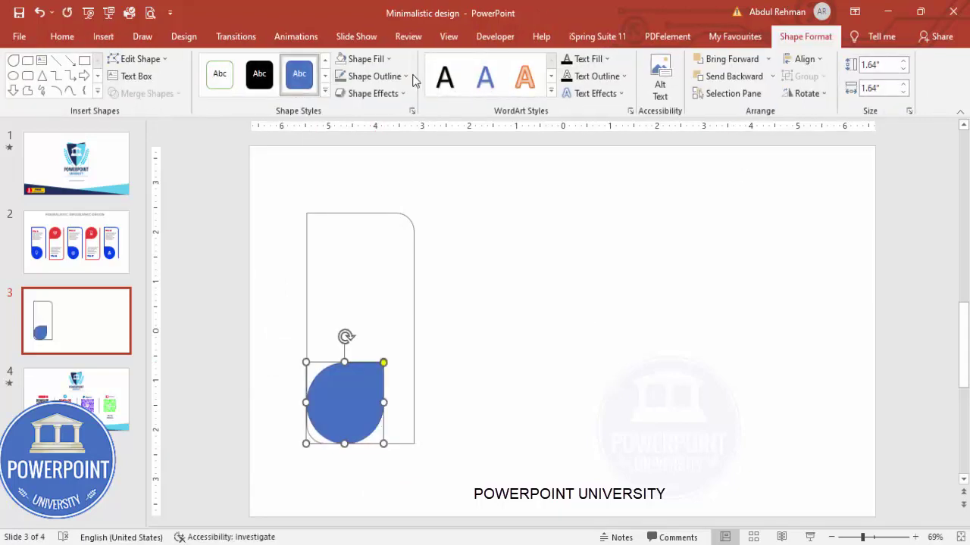
click(389, 77)
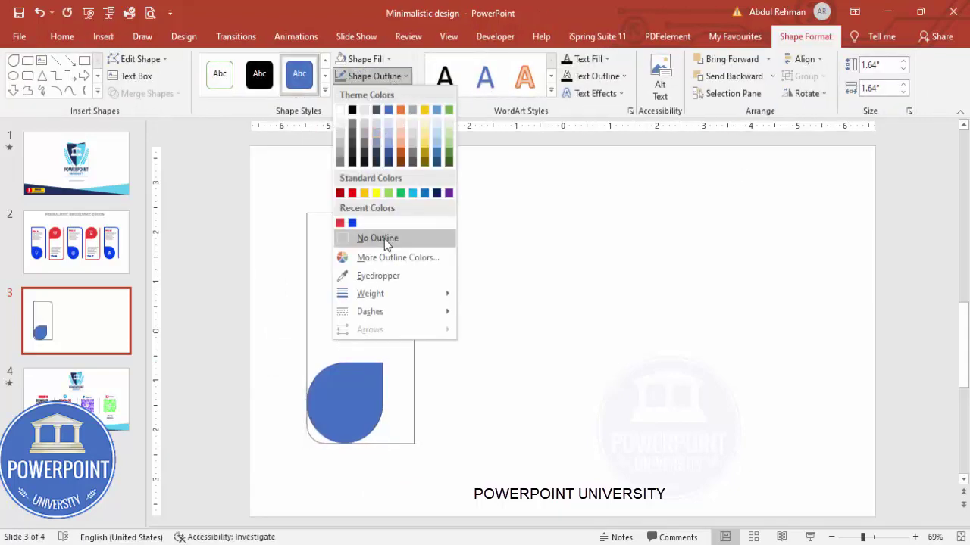
click(384, 239)
click(373, 65)
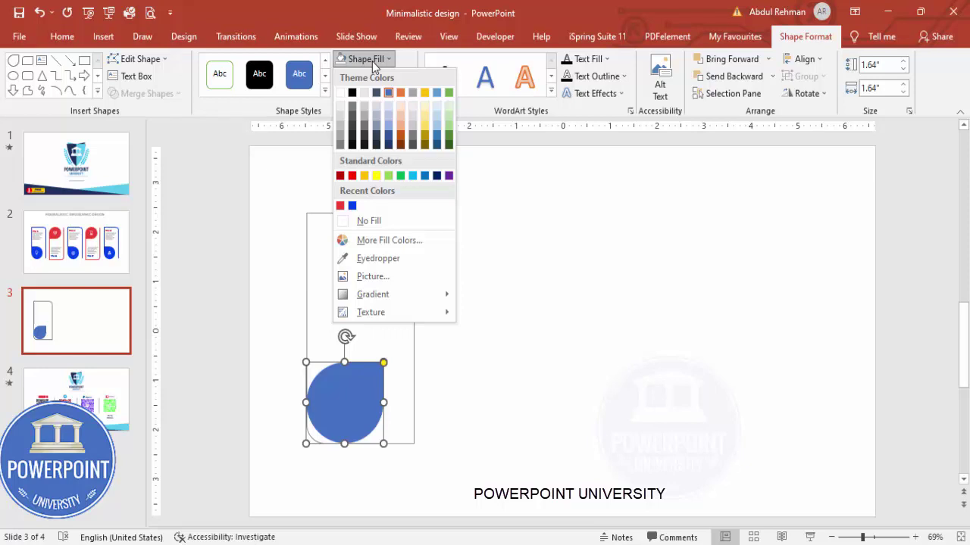
click(342, 142)
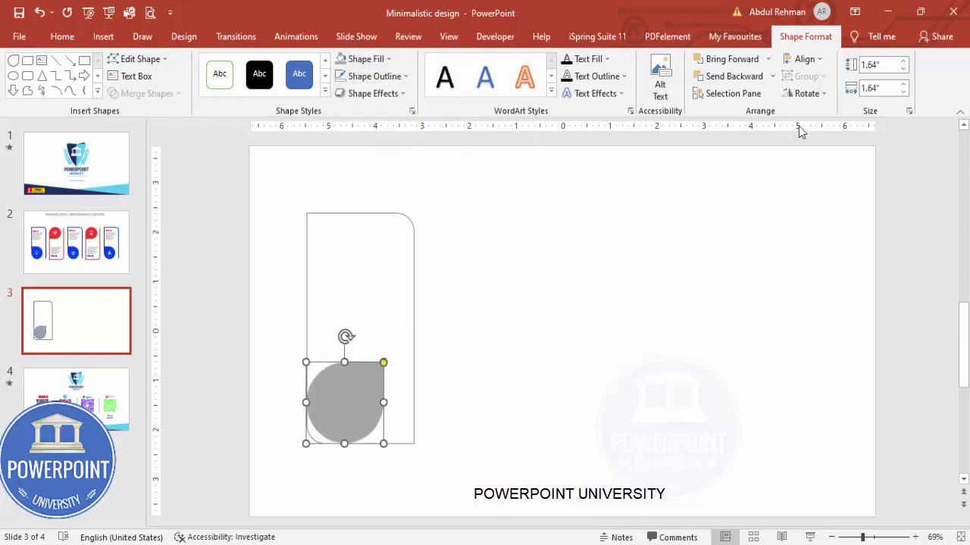
- Flip the teardrop horizontally, enlarge it to 1.77 inches and move it into the card's bottom-left corner
click(809, 94)
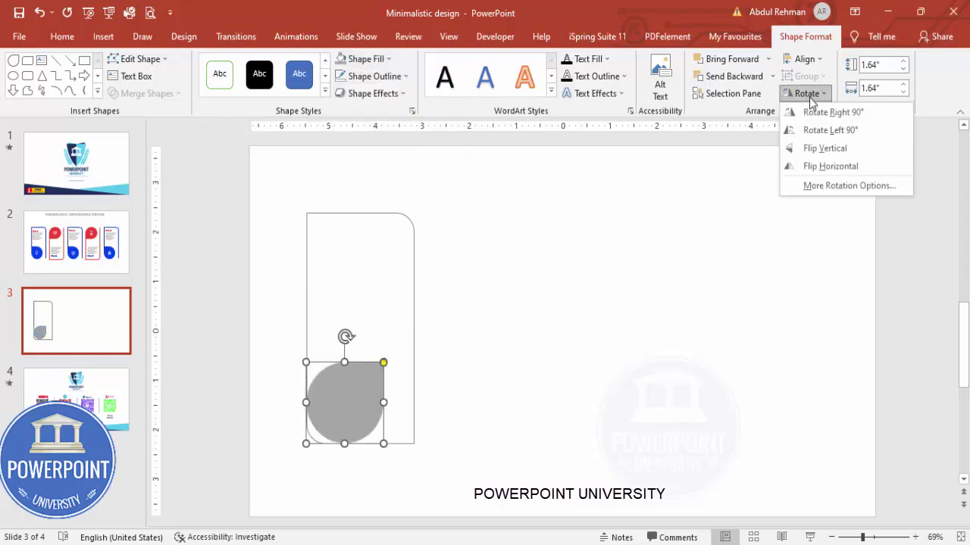
click(831, 167)
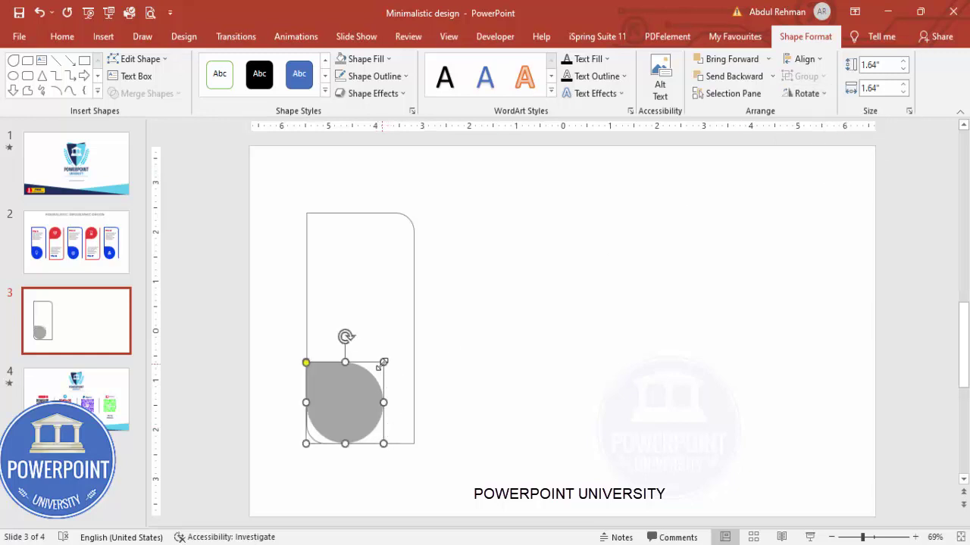
drag(383, 363, 389, 360)
drag(372, 399, 363, 407)
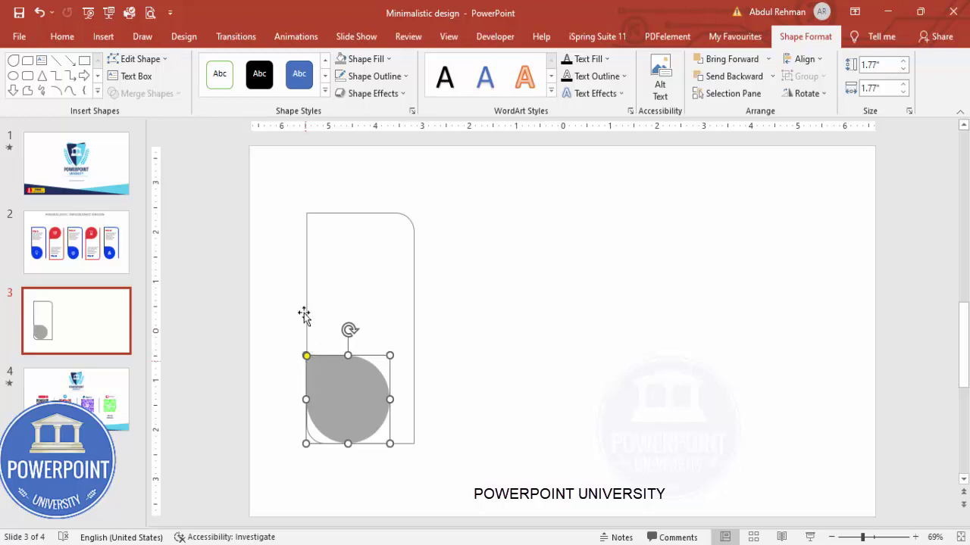
click(368, 462)
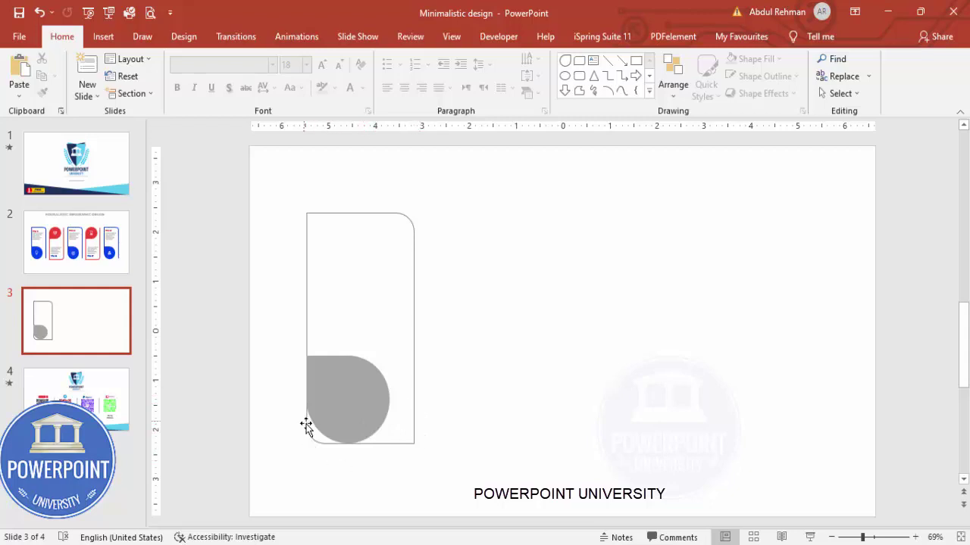
- Narrow the rounded rectangle card to 2.2 inches wide
click(389, 444)
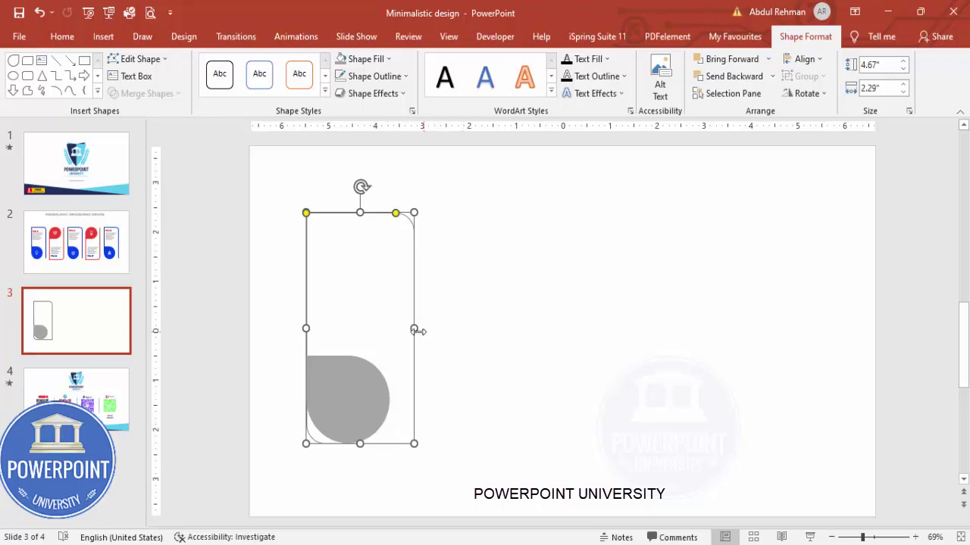
drag(415, 330, 409, 331)
click(449, 341)
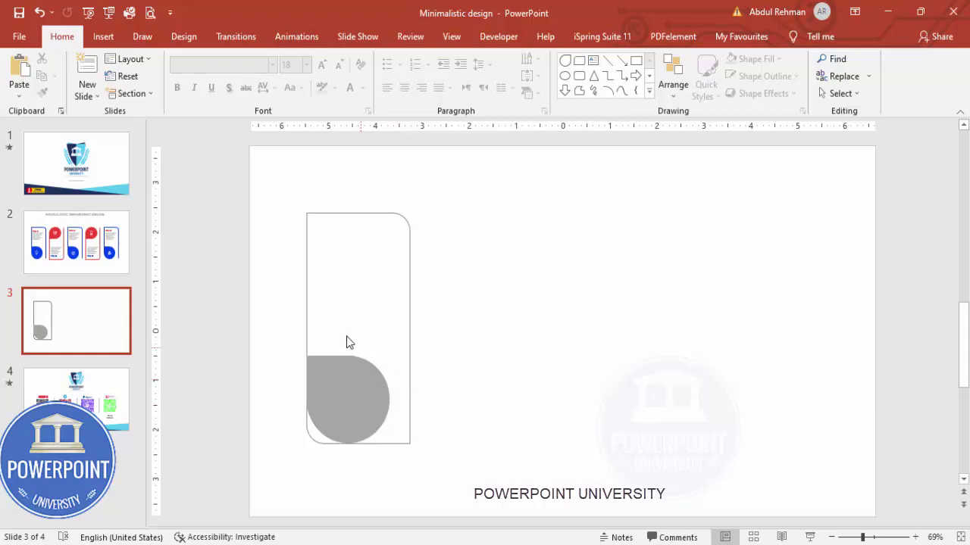
- Thicken the card's outline weight to 2¼ pt
double_click(409, 250)
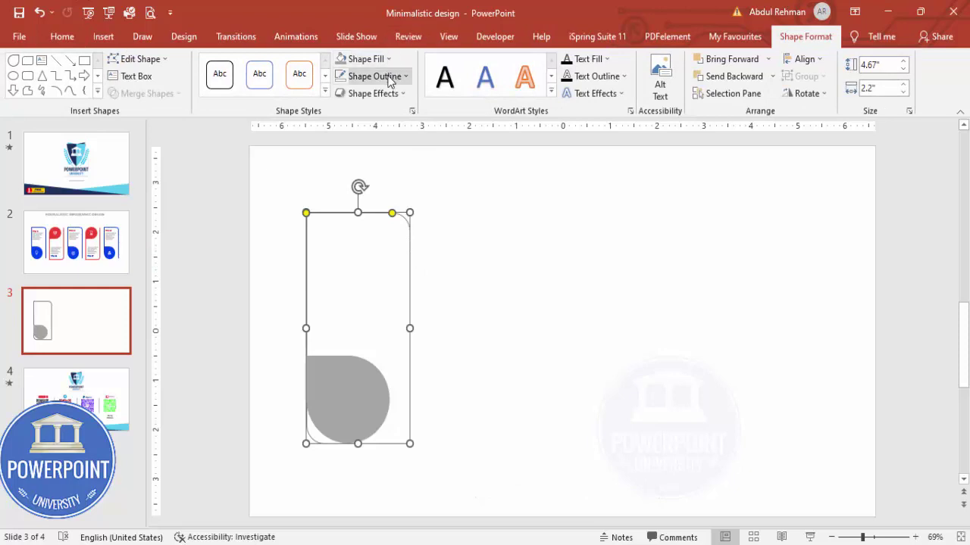
click(392, 75)
mouse_move(382, 292)
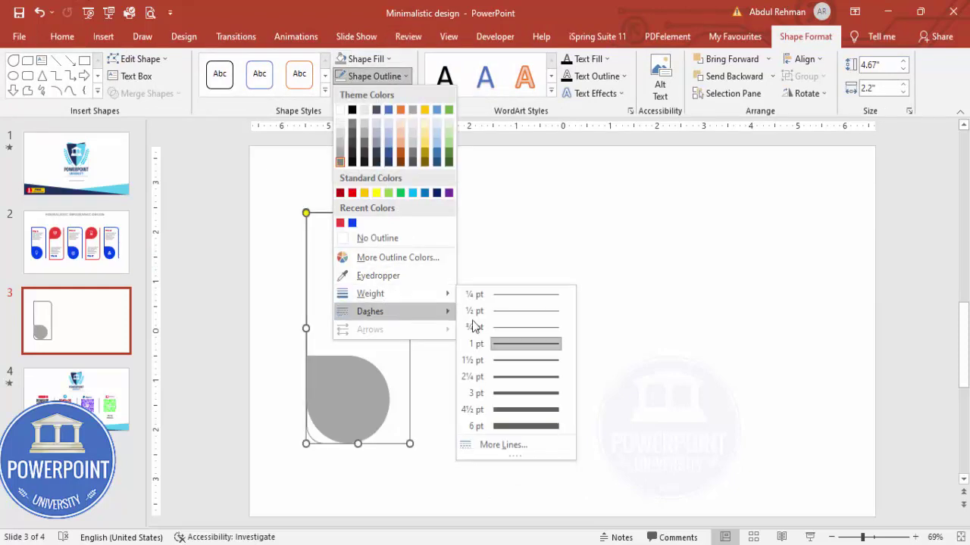
click(509, 377)
click(417, 342)
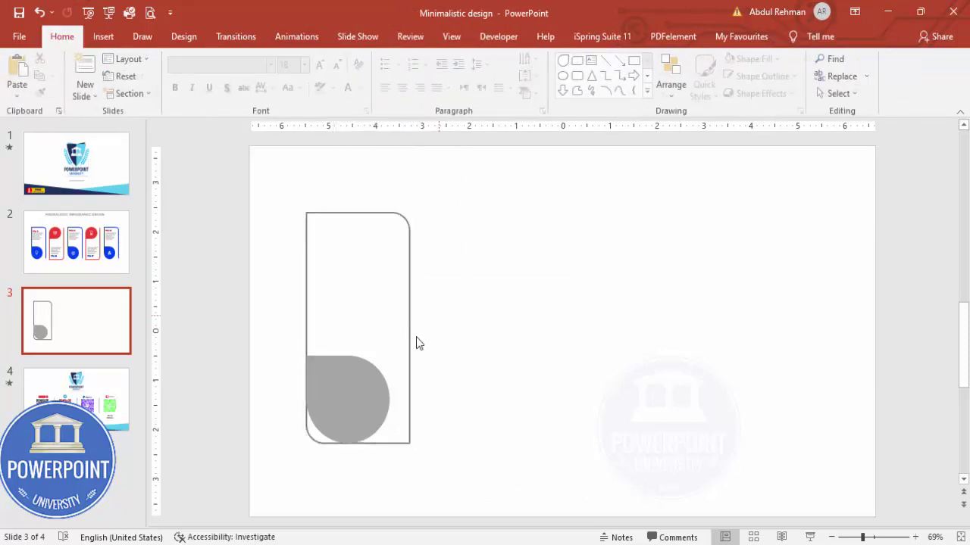
click(103, 37)
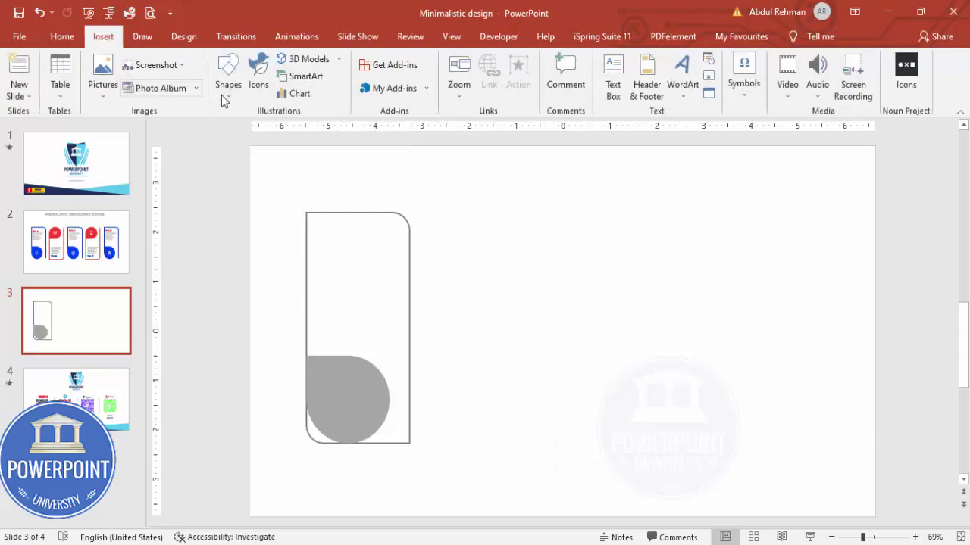
- Choose the Freeform: Shape tool and zoom in on the card
click(227, 83)
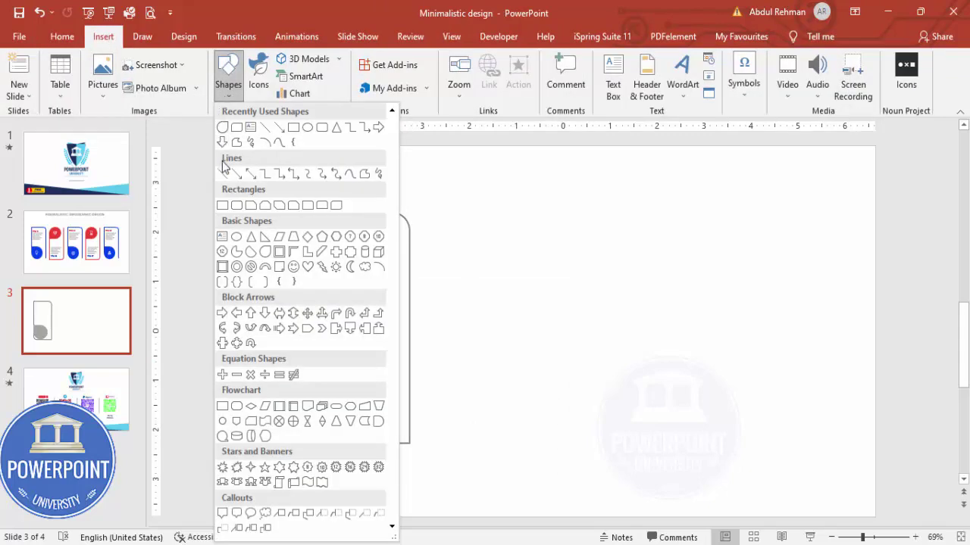
click(364, 176)
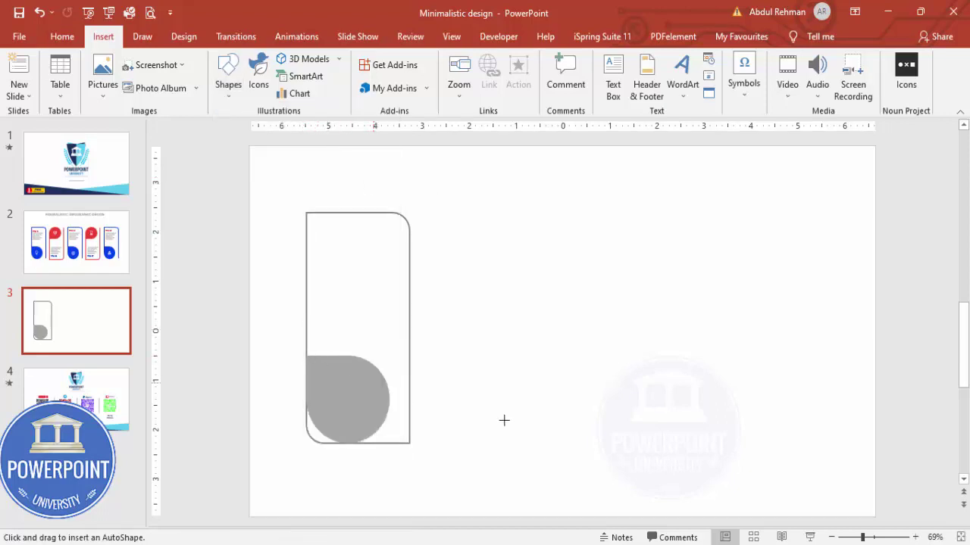
click(880, 537)
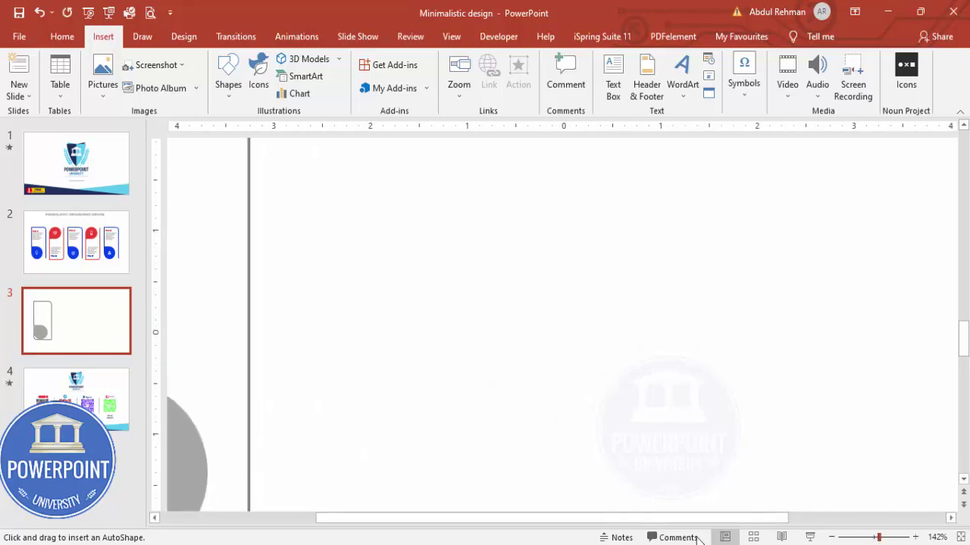
drag(419, 522, 238, 530)
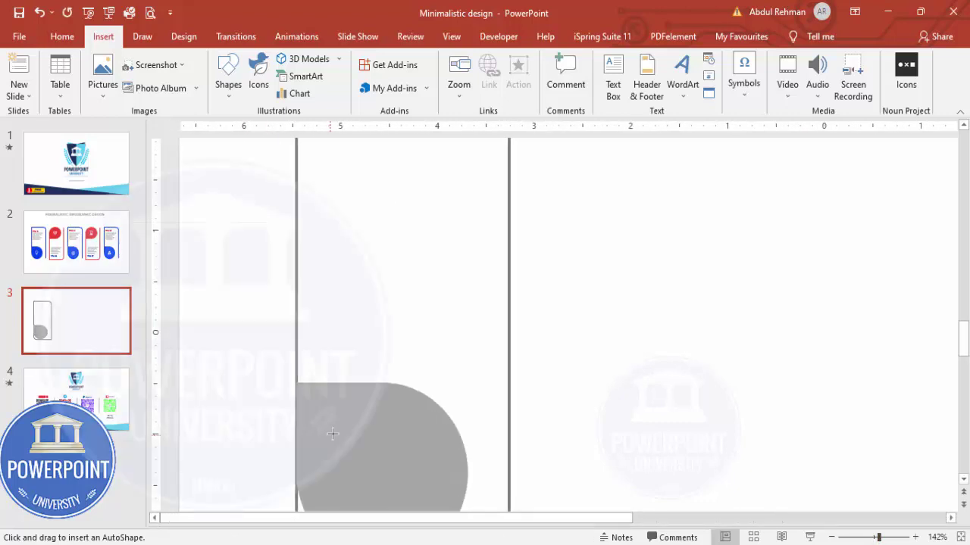
scroll(331, 432, up, 2)
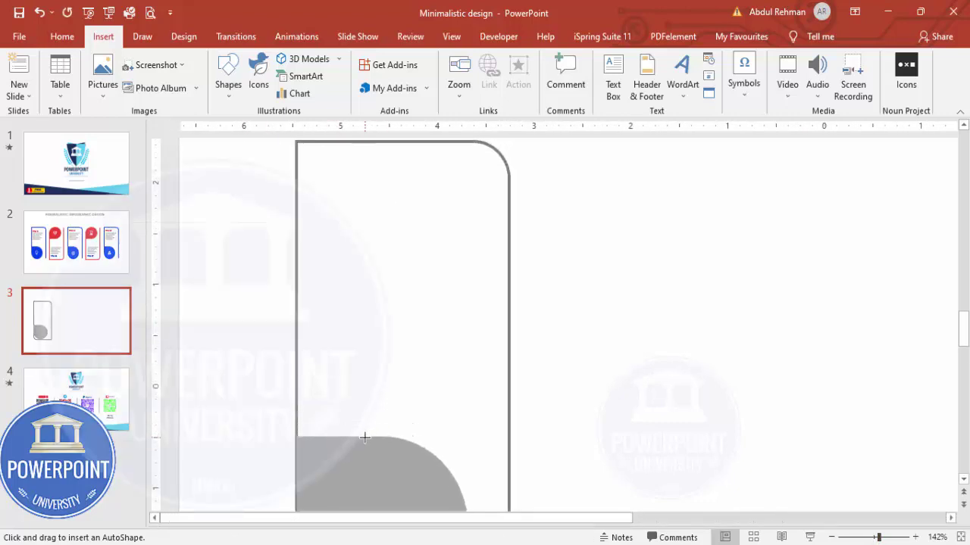
scroll(365, 435, up, 1)
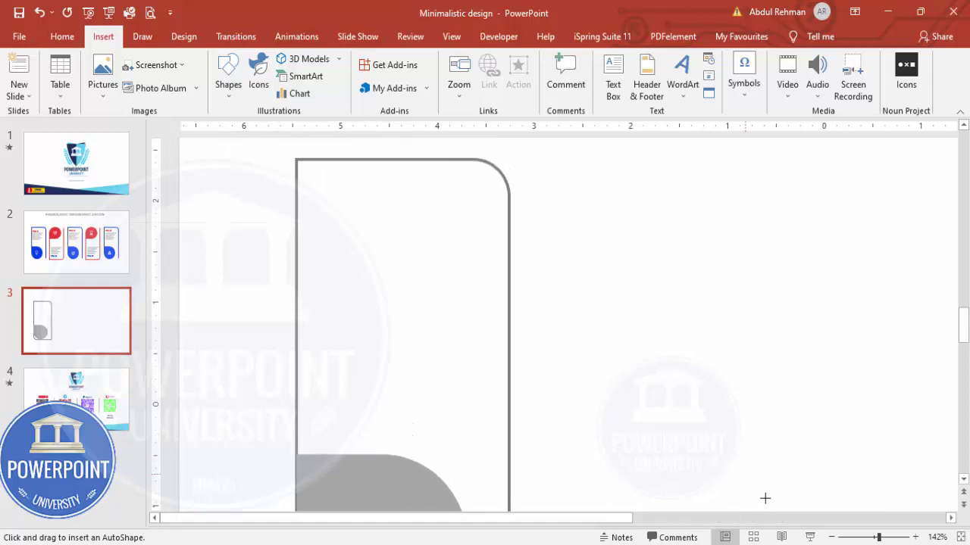
- Trace a freeform line from the card's rounded top-right corner down its right edge
click(831, 537)
click(831, 537)
click(831, 537)
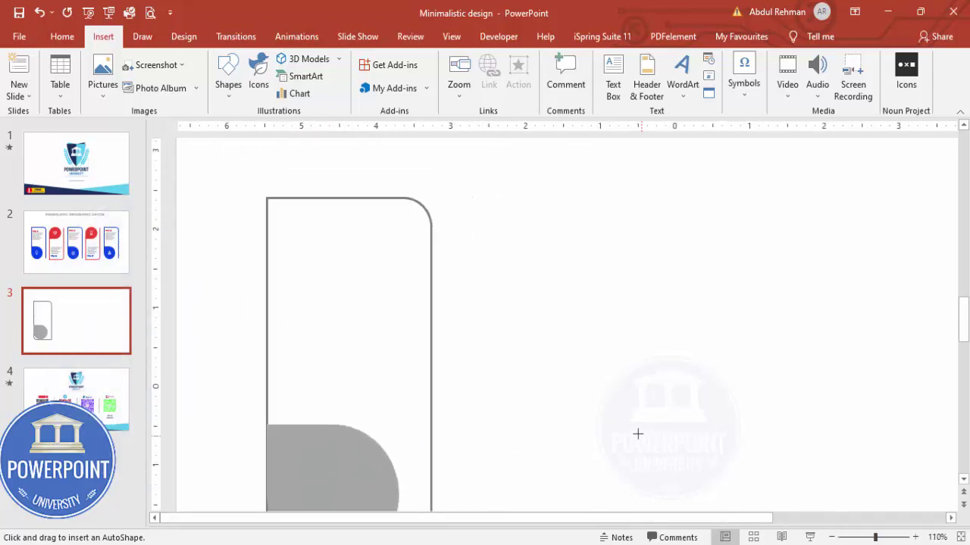
drag(964, 316, 964, 331)
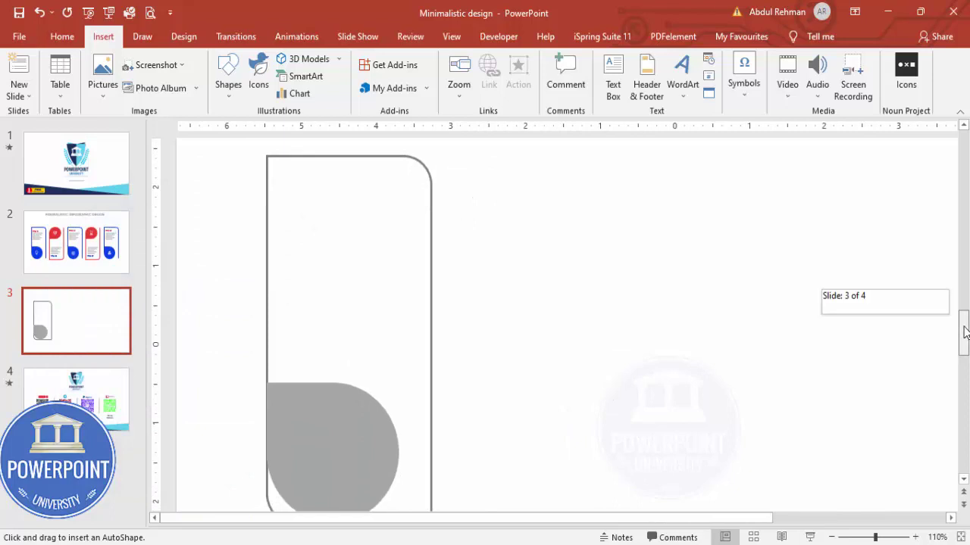
click(831, 537)
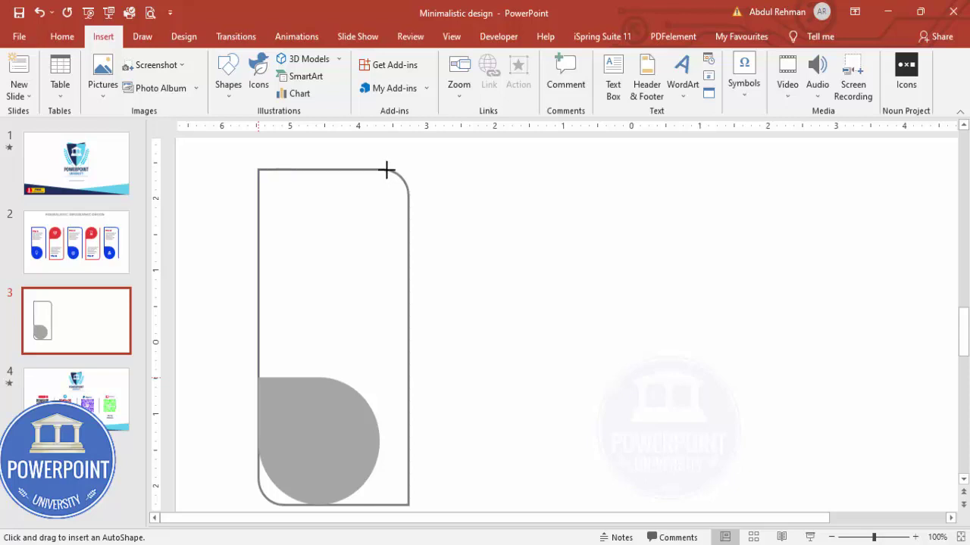
drag(384, 171, 407, 200)
drag(407, 199, 408, 505)
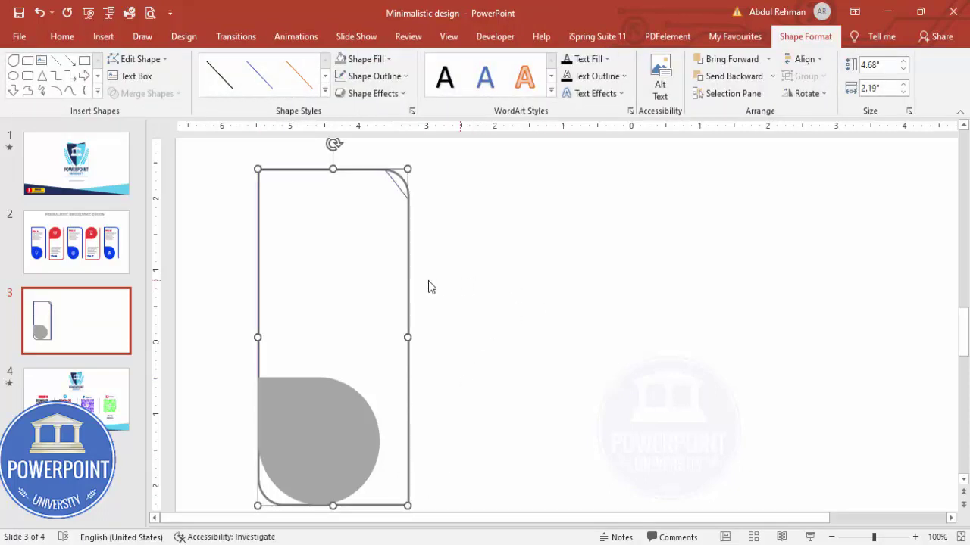
- Give the traced card line a red outline about 2¼ pt thick
click(368, 76)
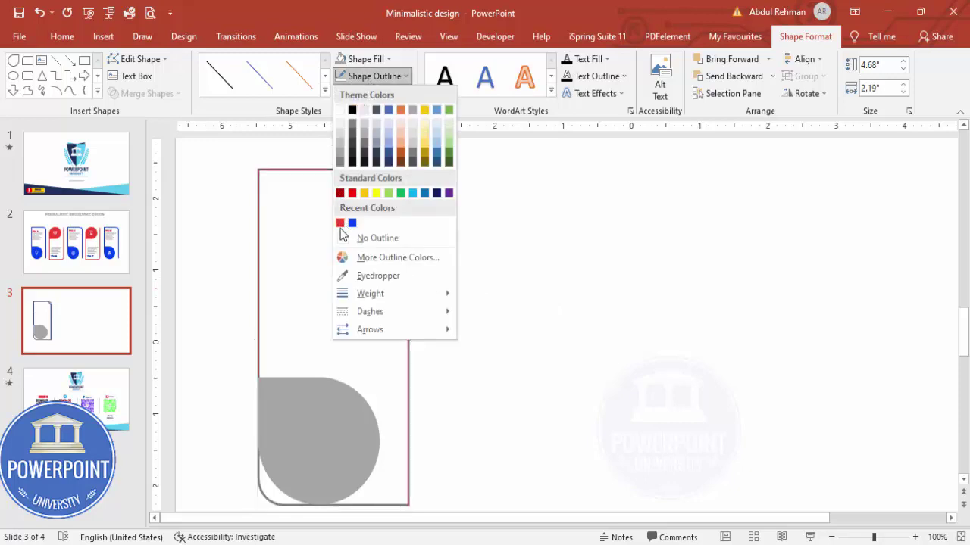
click(340, 224)
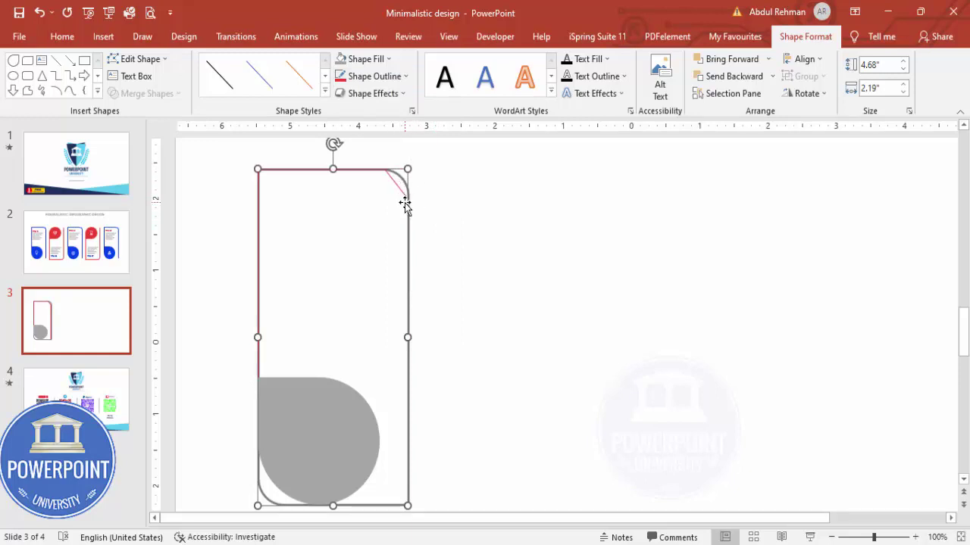
click(390, 76)
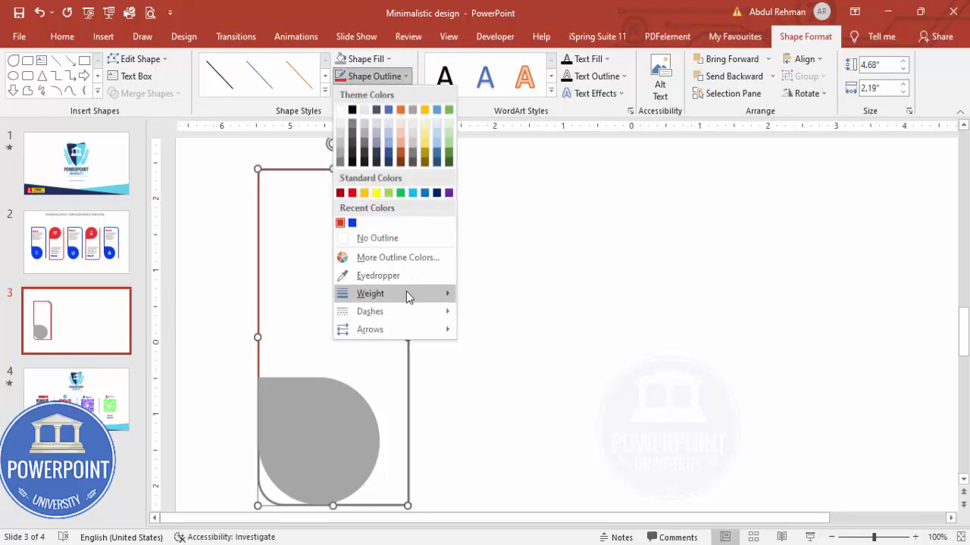
mouse_move(424, 294)
click(506, 374)
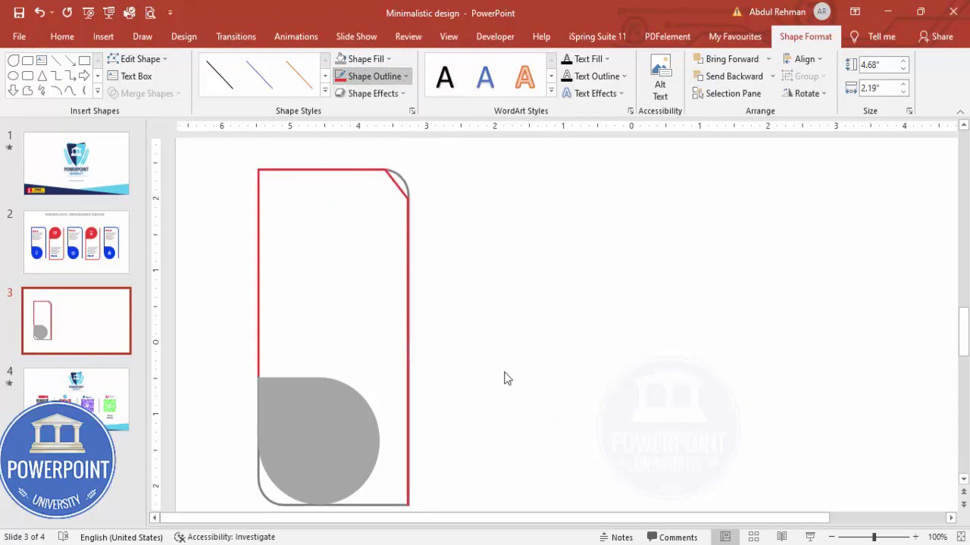
- Edit the line's points to bend its cut top-right corner into a smooth rounded curve
right_click(408, 231)
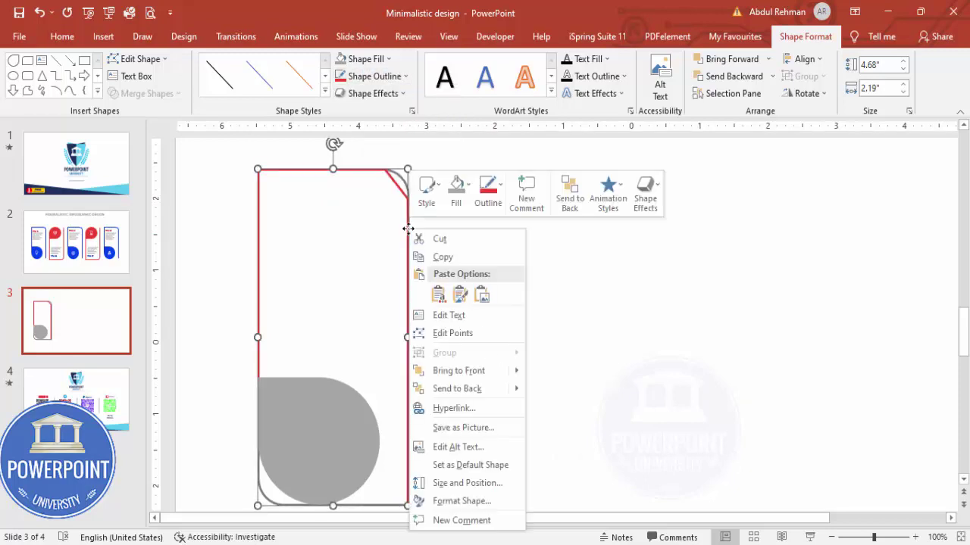
click(453, 331)
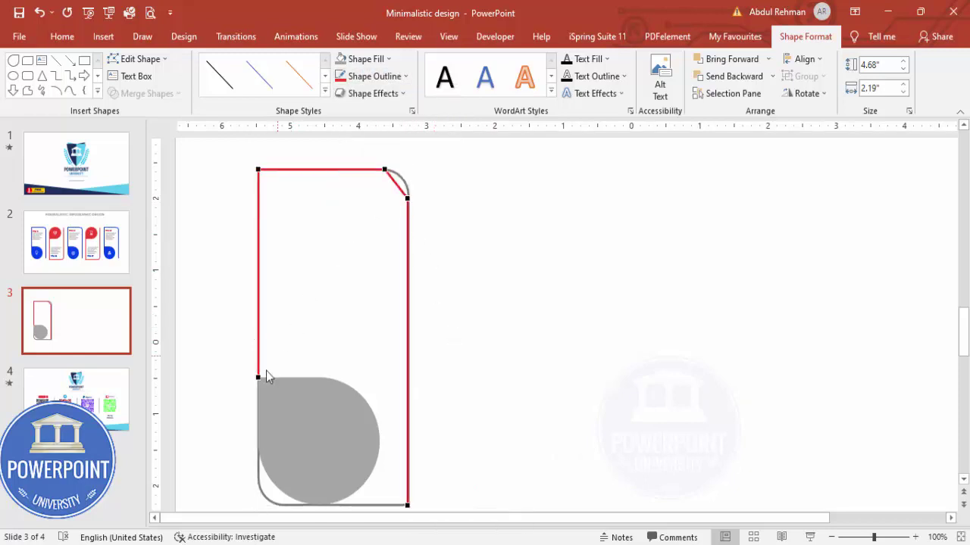
click(409, 198)
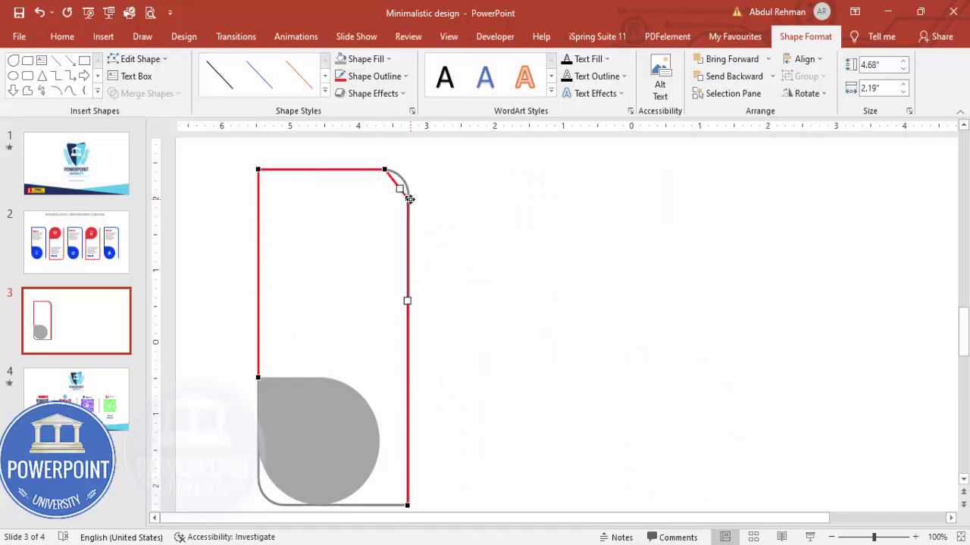
click(890, 539)
scroll(689, 372, up, 5)
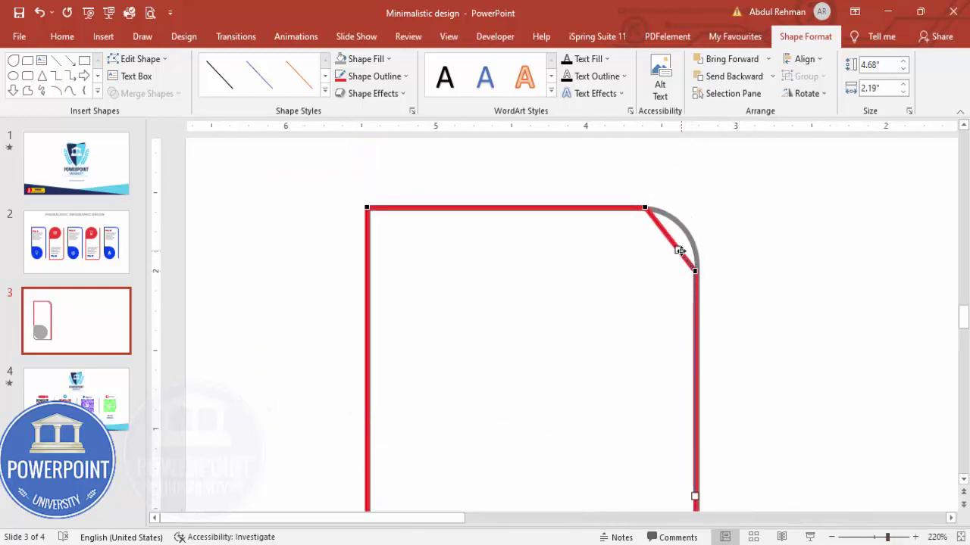
drag(677, 250, 698, 223)
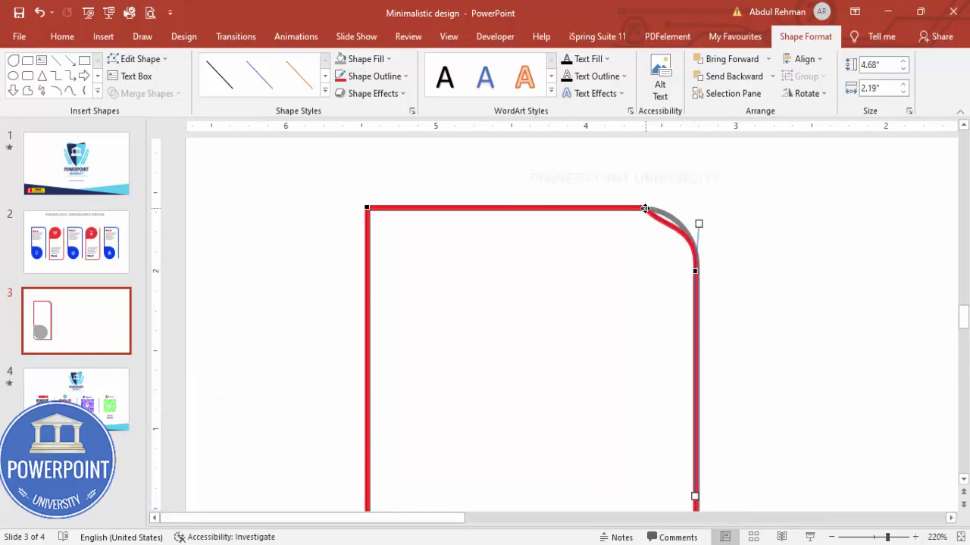
click(644, 208)
drag(662, 229, 673, 212)
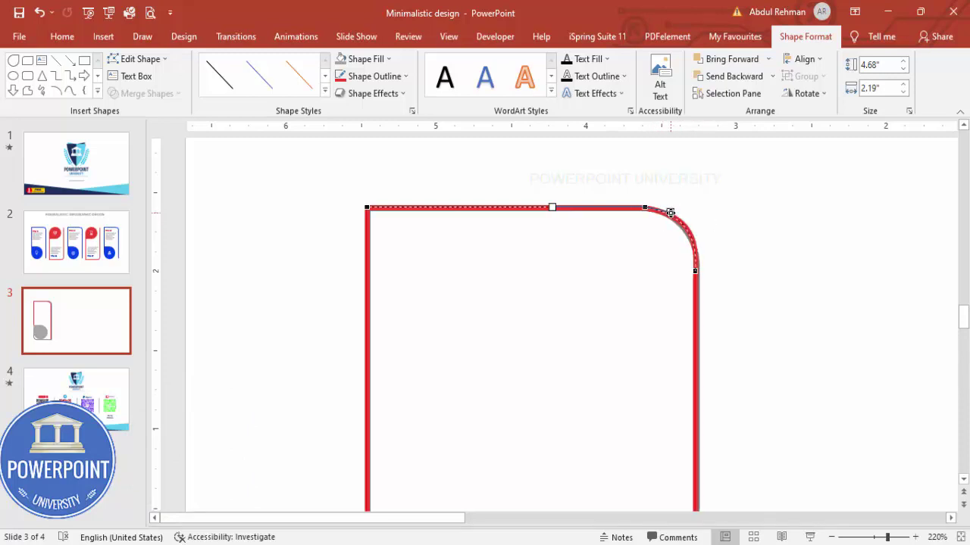
click(716, 231)
ctrl+scroll(938, 475, down, 10)
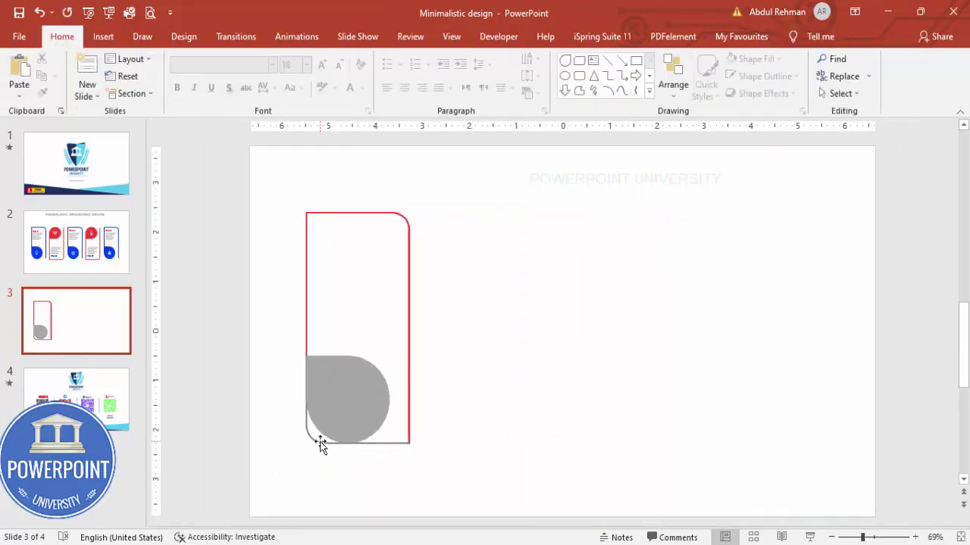
- Delete the leftover gray rounded outline and make the teardrop red with no outline
drag(320, 443, 494, 419)
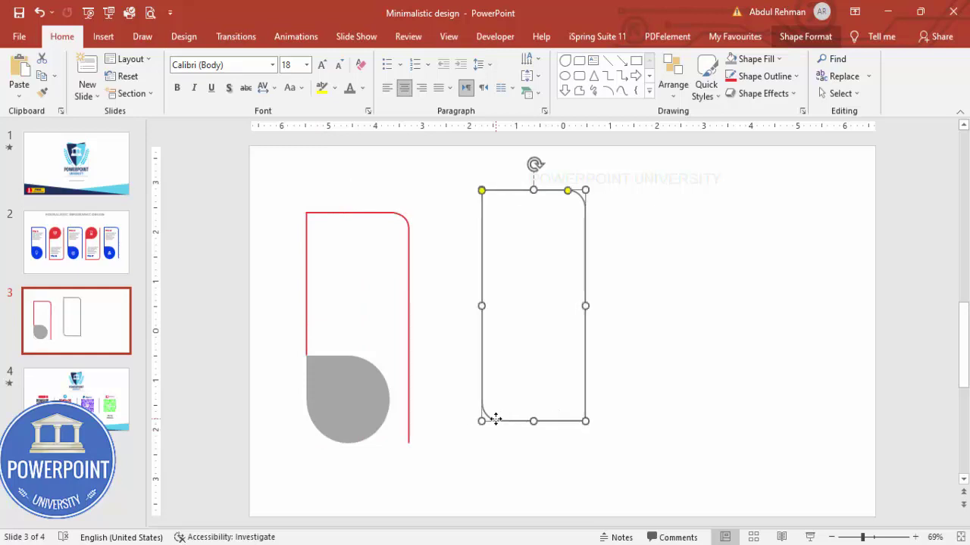
key(Delete)
click(329, 374)
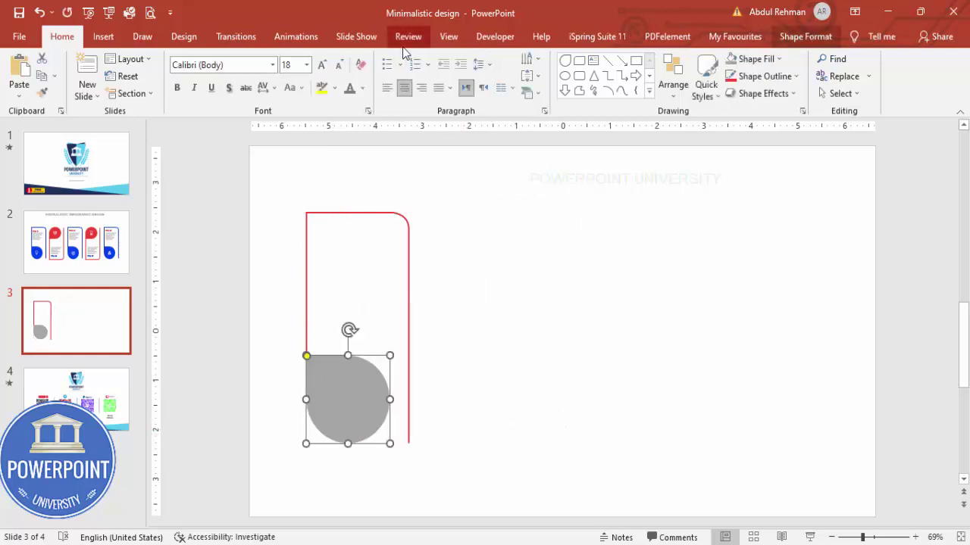
click(753, 59)
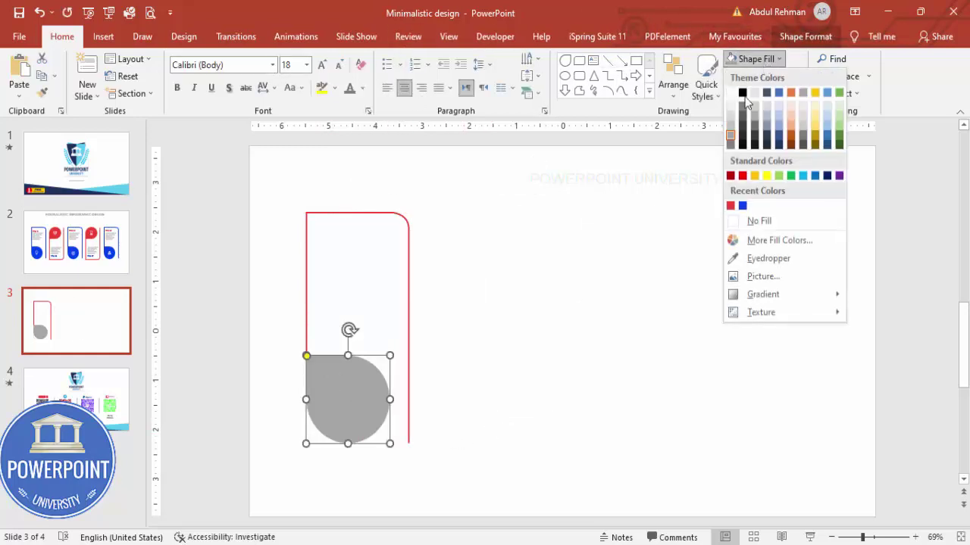
click(731, 206)
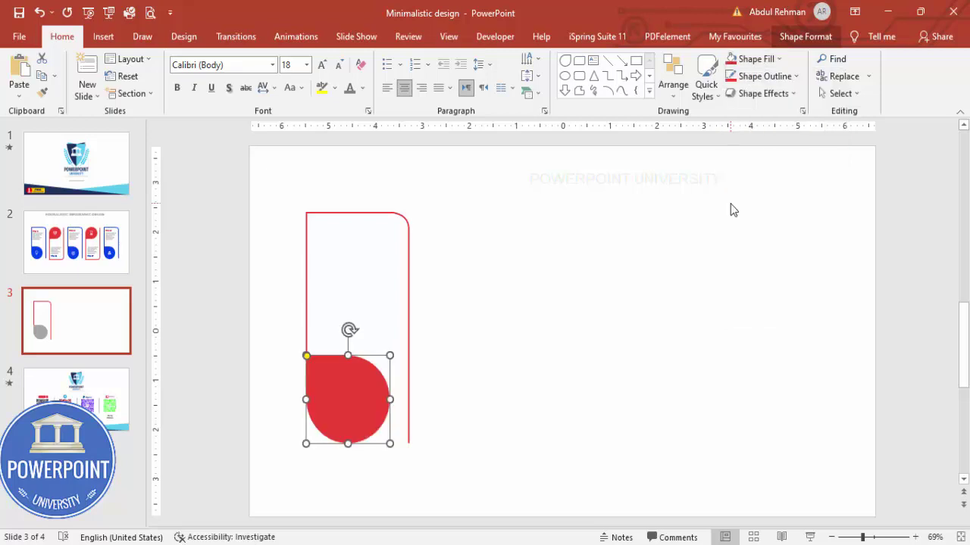
click(763, 76)
click(760, 236)
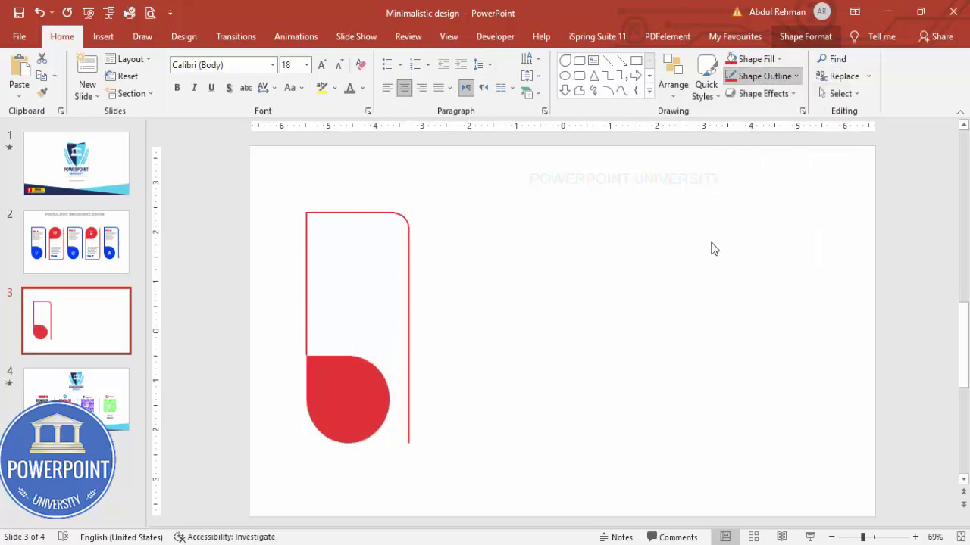
- Set the card's red outline weight to 3 pt
click(405, 297)
click(764, 76)
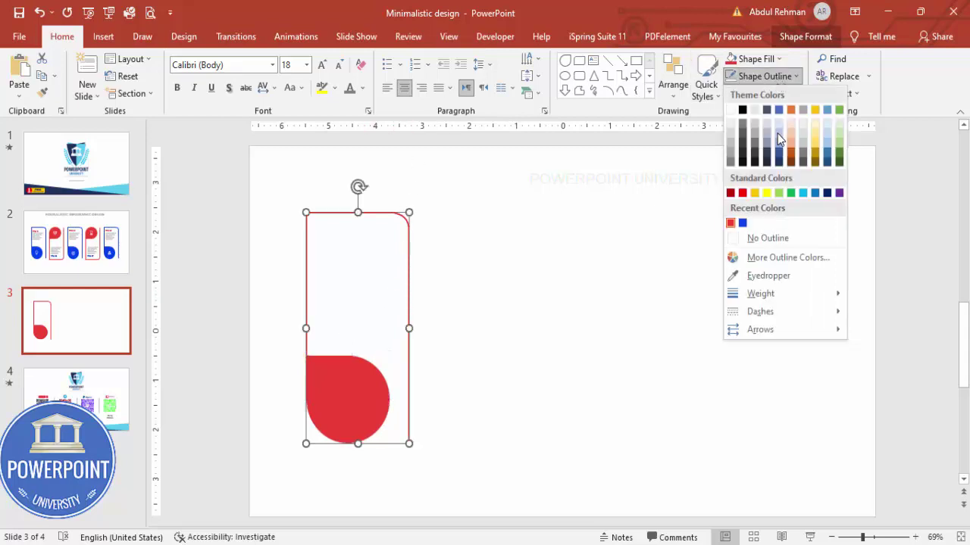
mouse_move(785, 296)
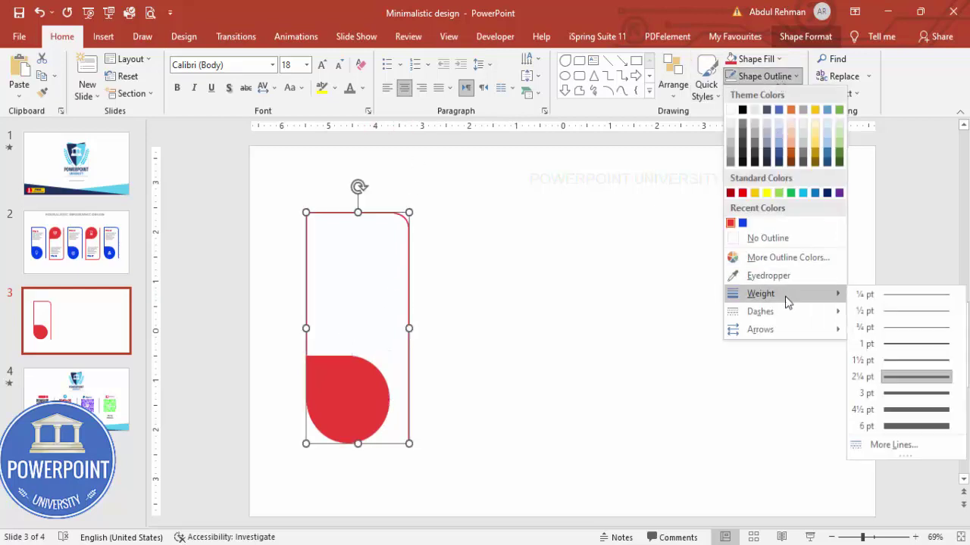
click(898, 394)
click(291, 399)
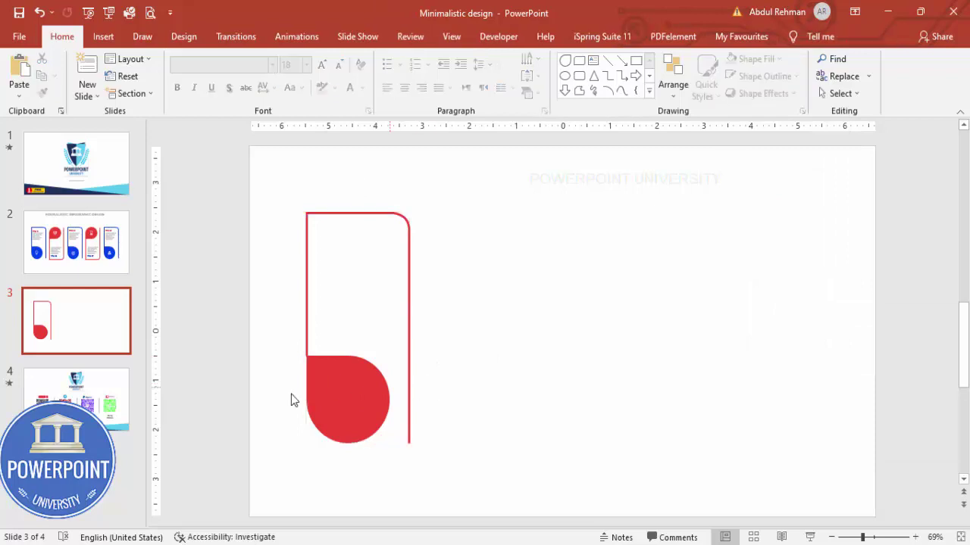
- Zoom in on the red teardrop and nudge it left and up toward the card's edge
click(336, 378)
click(883, 540)
click(346, 329)
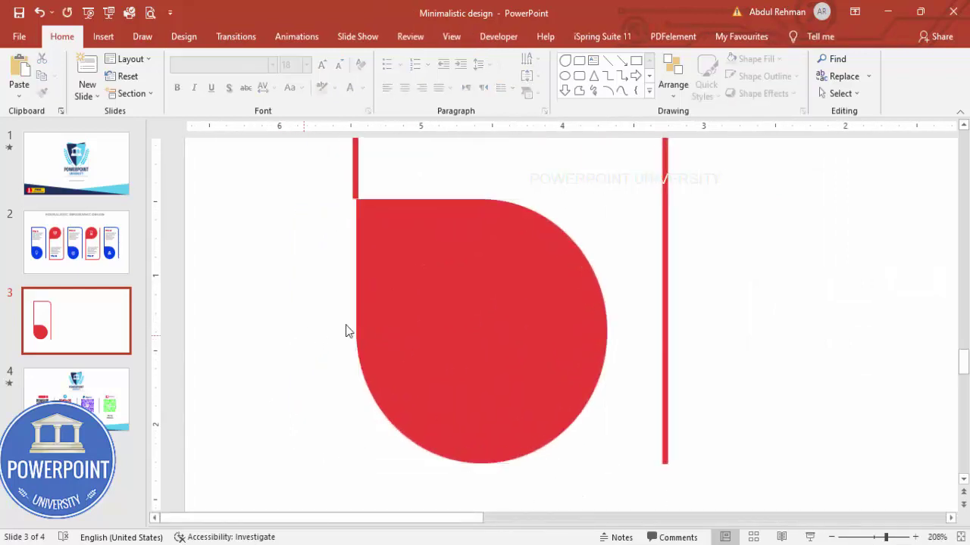
click(424, 293)
key(ctrl+Left)
key(ctrl+Left)
key(ctrl+Left)
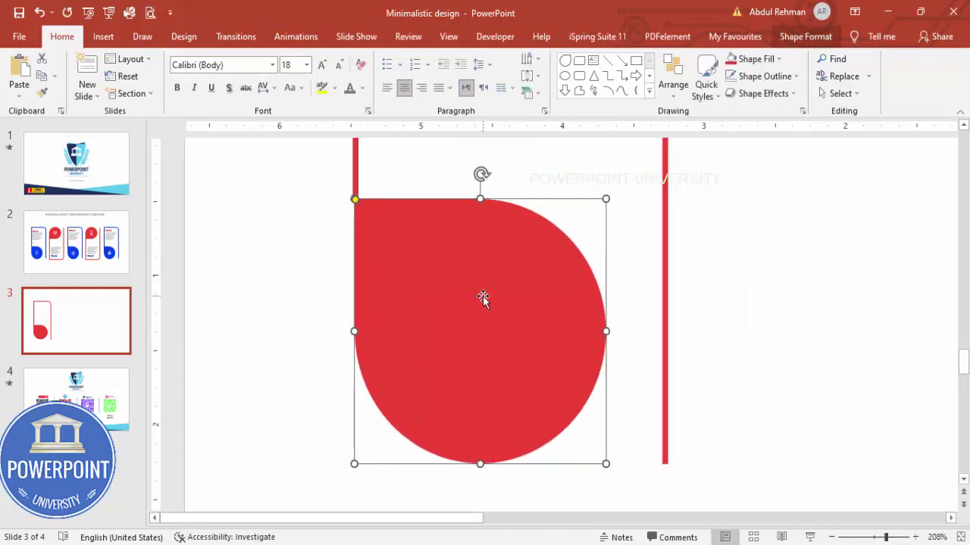
click(340, 303)
click(392, 269)
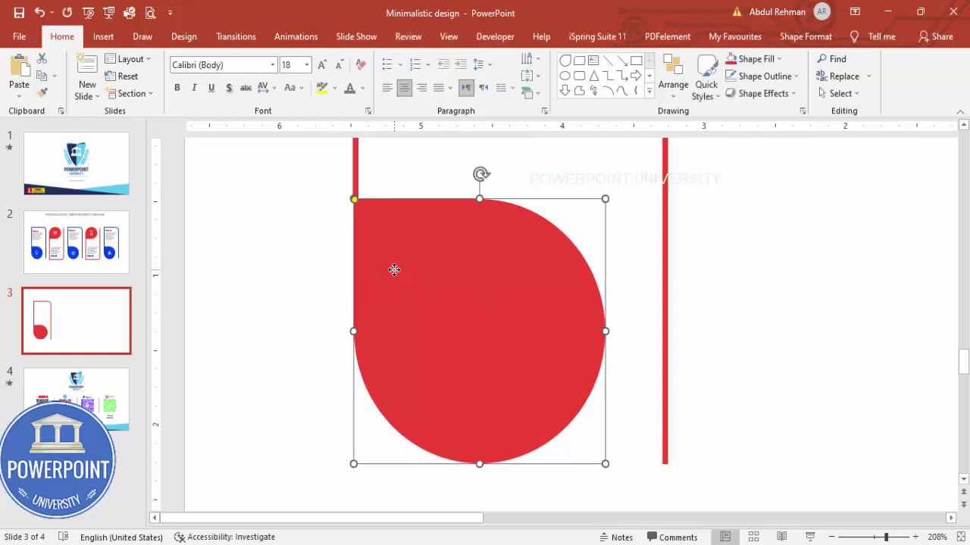
key(ctrl+Up)
click(330, 245)
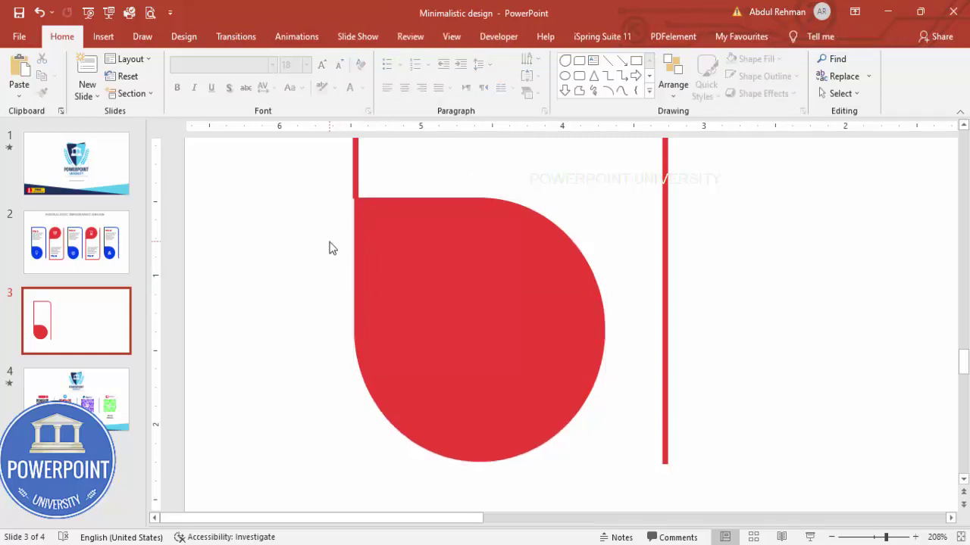
- Nudge the teardrop further up and left until flush, then select both card and teardrop
click(425, 260)
key(ctrl+Up)
key(ctrl+Up)
key(ctrl+Left)
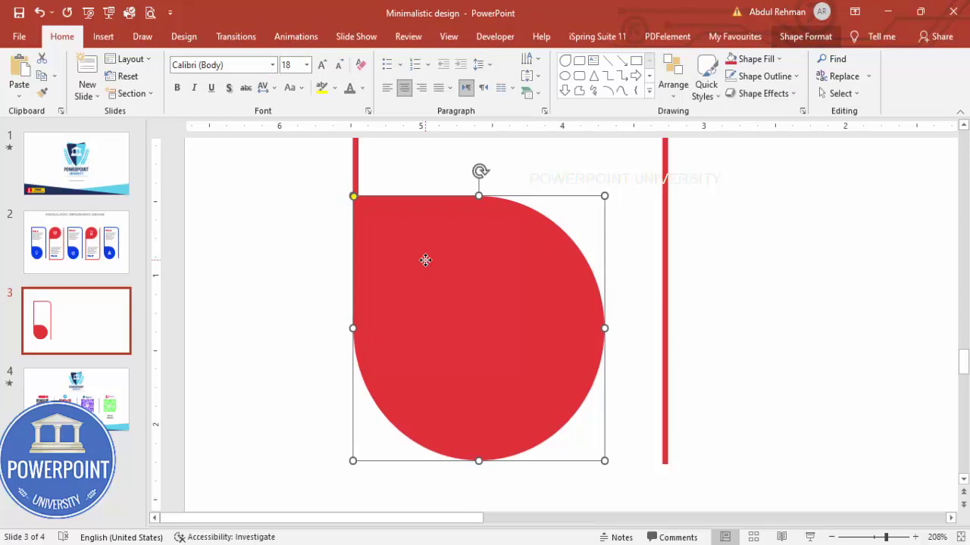
click(327, 267)
click(424, 262)
key(ctrl+Left)
click(298, 241)
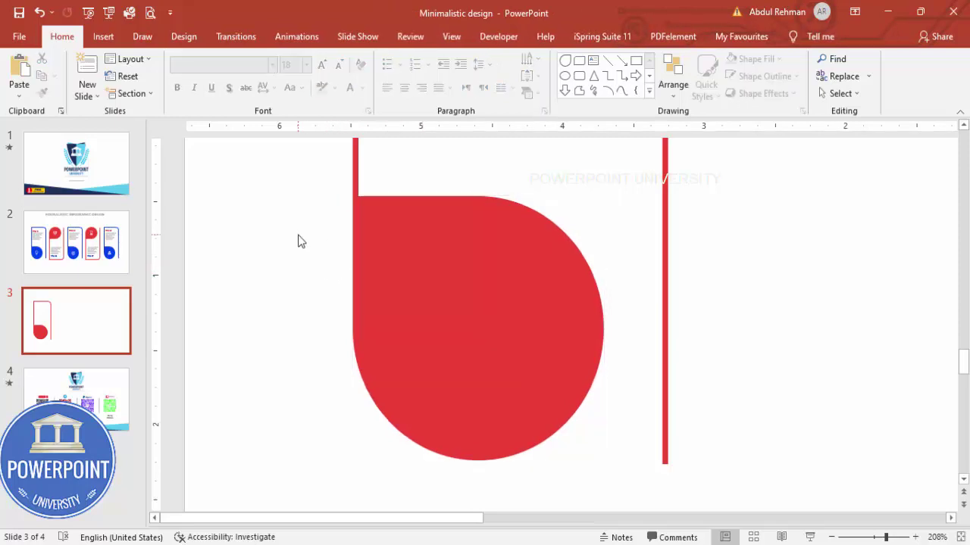
click(388, 282)
key(ctrl+Up)
key(ctrl+Up)
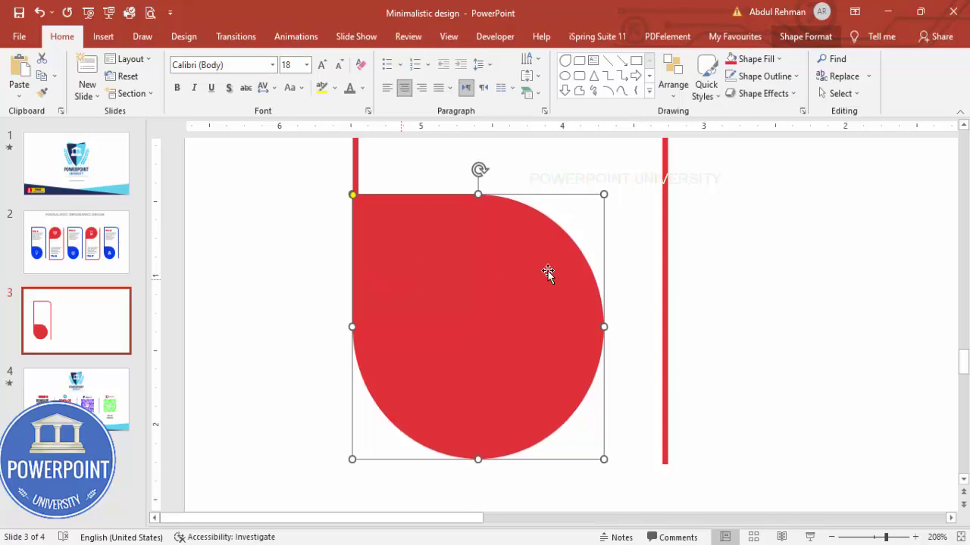
click(724, 293)
click(961, 537)
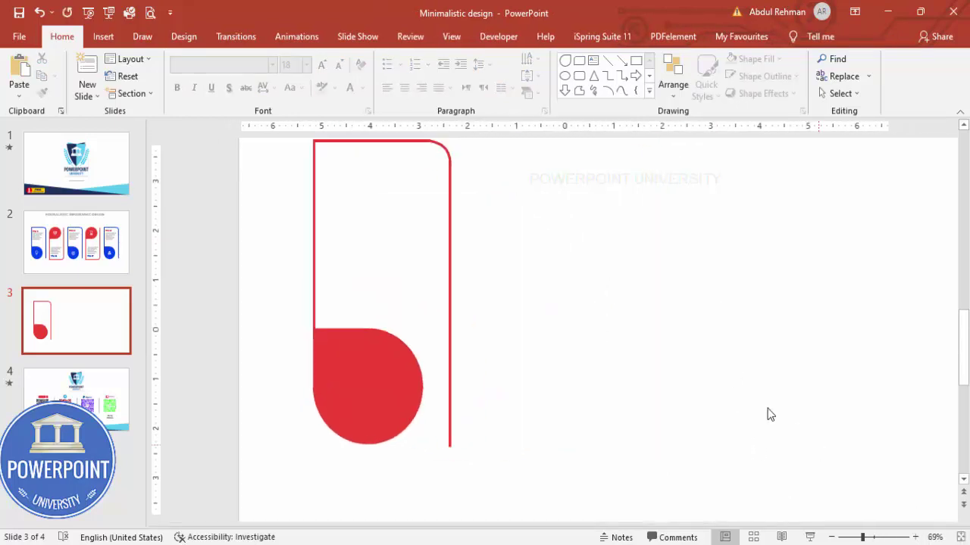
drag(447, 460, 191, 173)
- Group the card with its teardrop, position it, and select all five card copies
key(ctrl+g)
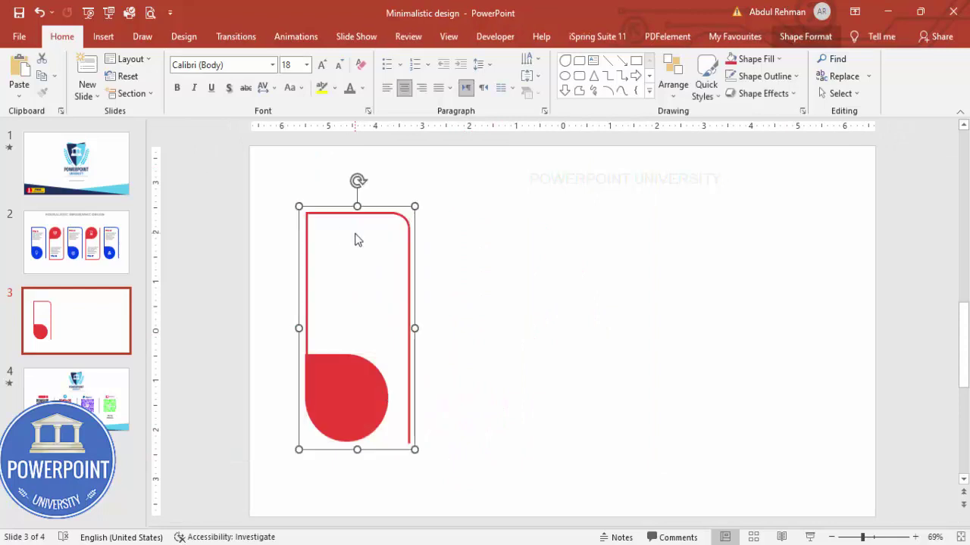
drag(407, 274, 855, 304)
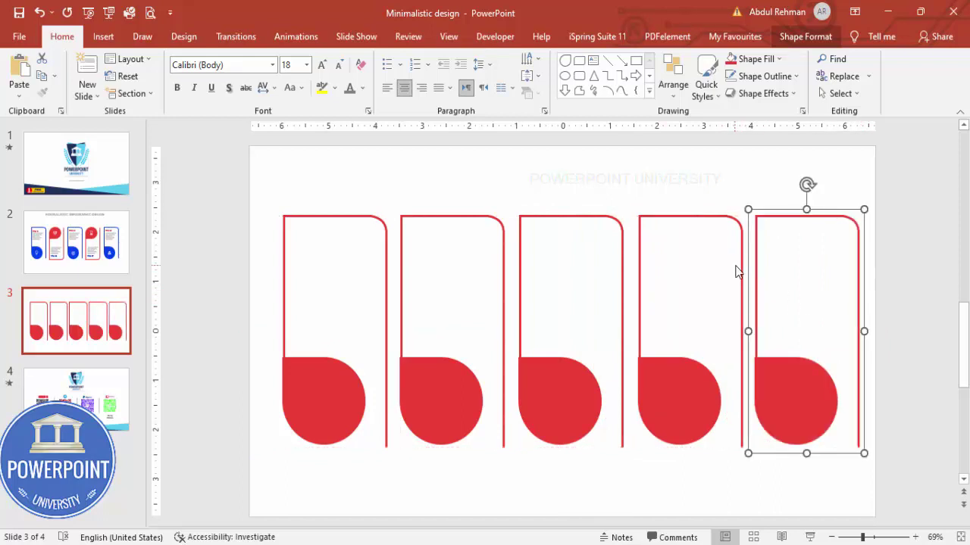
shift+click(635, 261)
shift+click(542, 263)
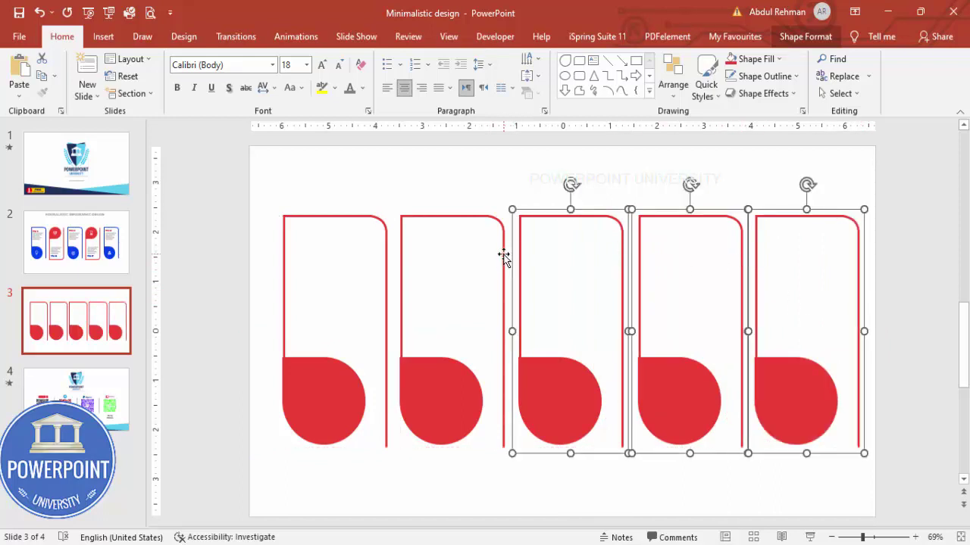
shift+click(418, 267)
shift+click(380, 265)
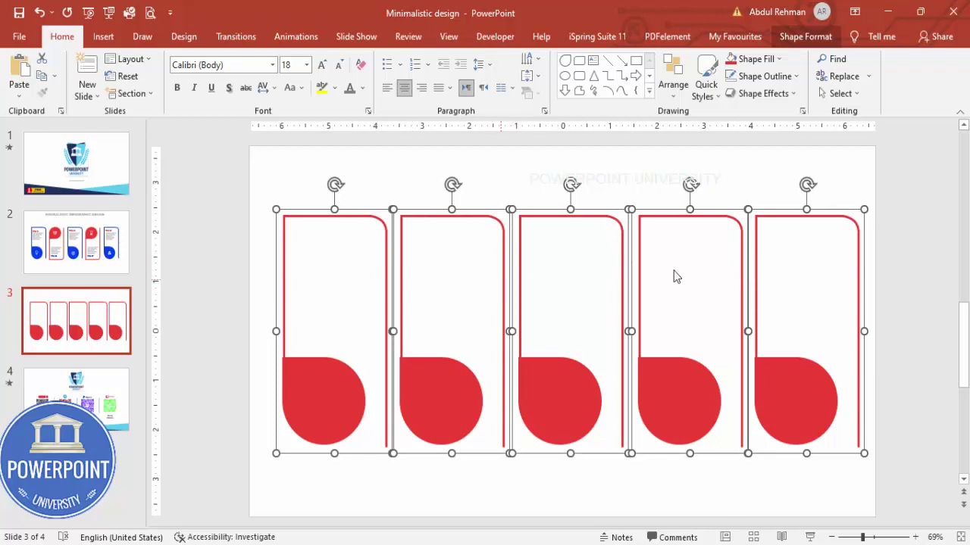
- Distribute the five cards horizontally across the slide
click(793, 39)
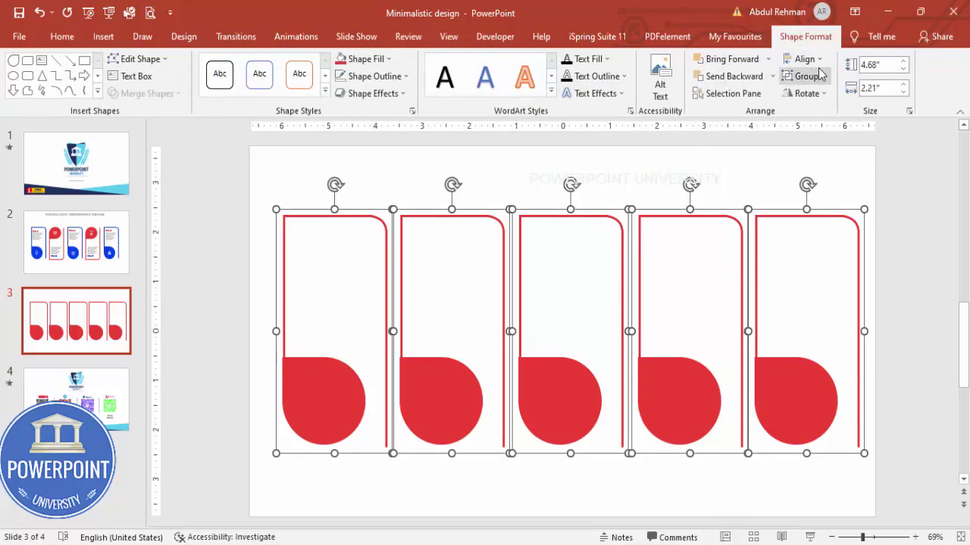
click(804, 59)
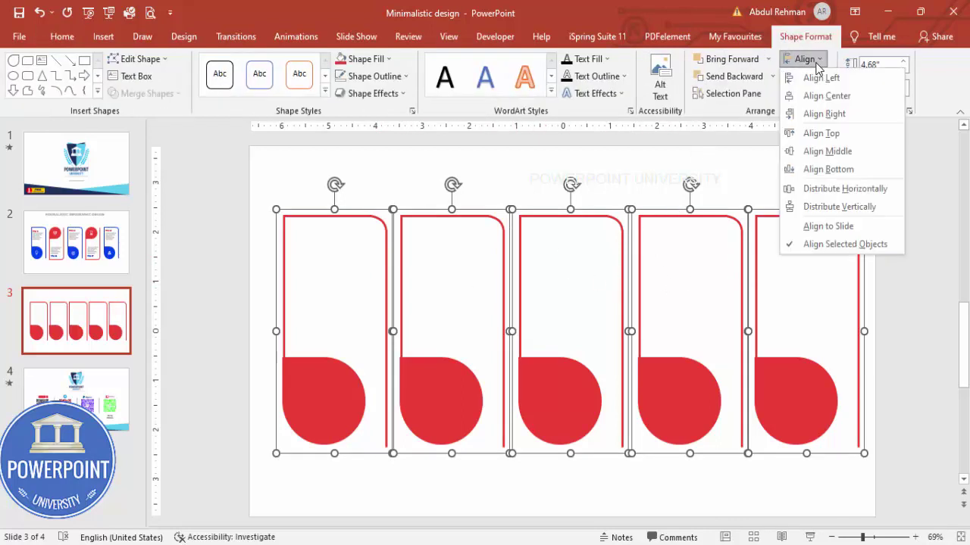
click(850, 189)
click(494, 182)
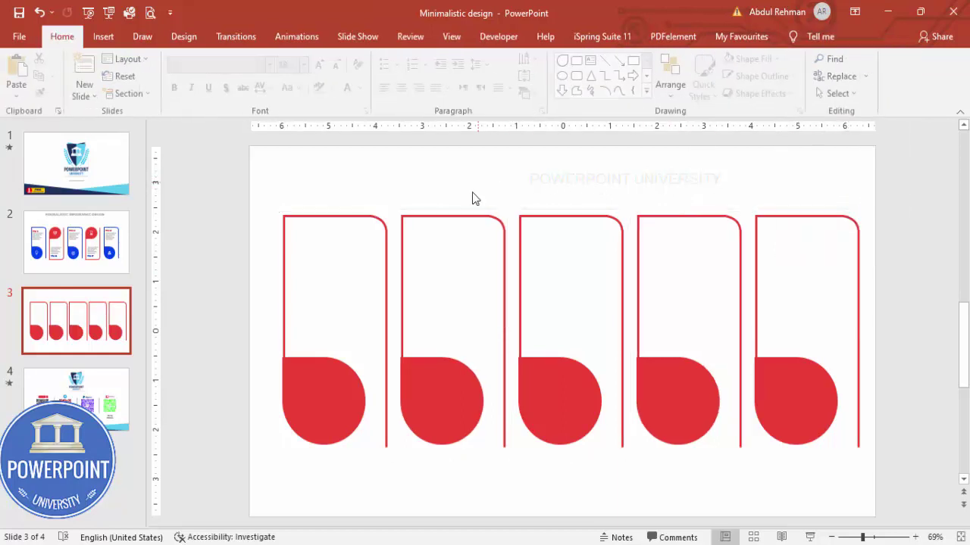
- Flip the second and fourth cards vertically so their teardrops sit on top
click(485, 217)
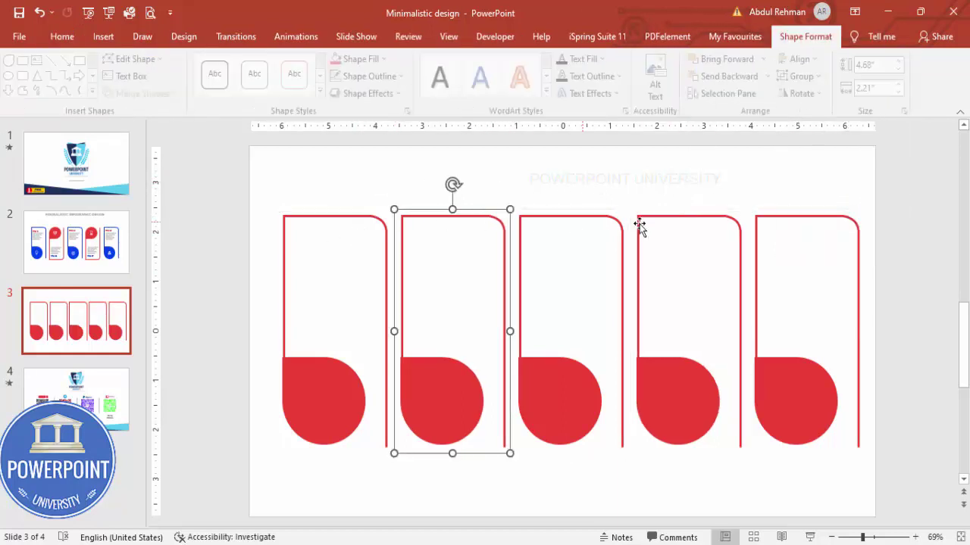
shift+click(667, 218)
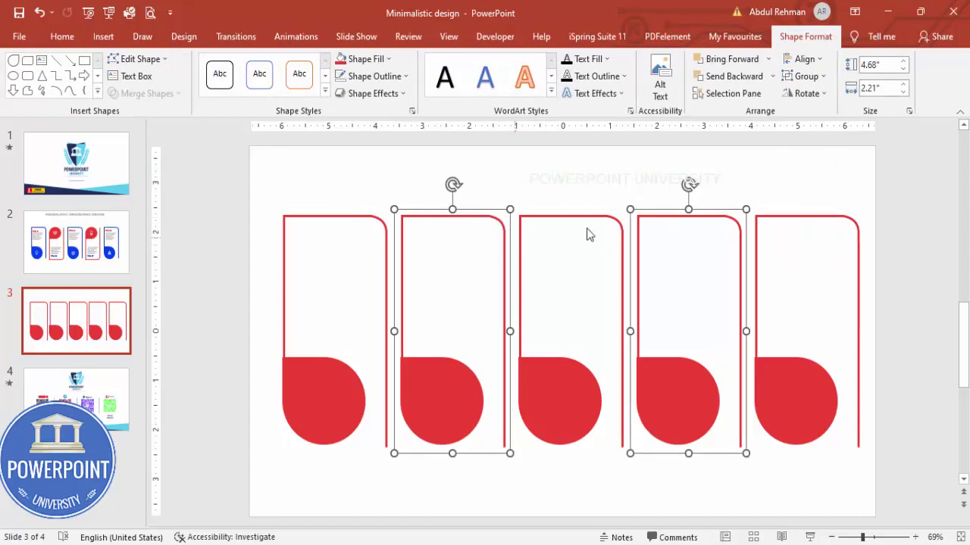
click(807, 93)
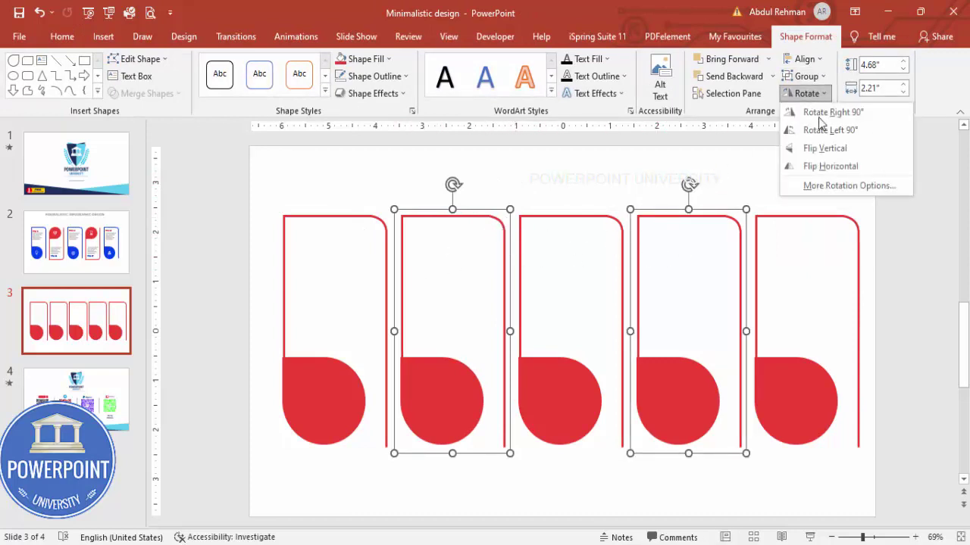
click(832, 156)
- Make the second card's teardrop fill and outline blue
click(455, 253)
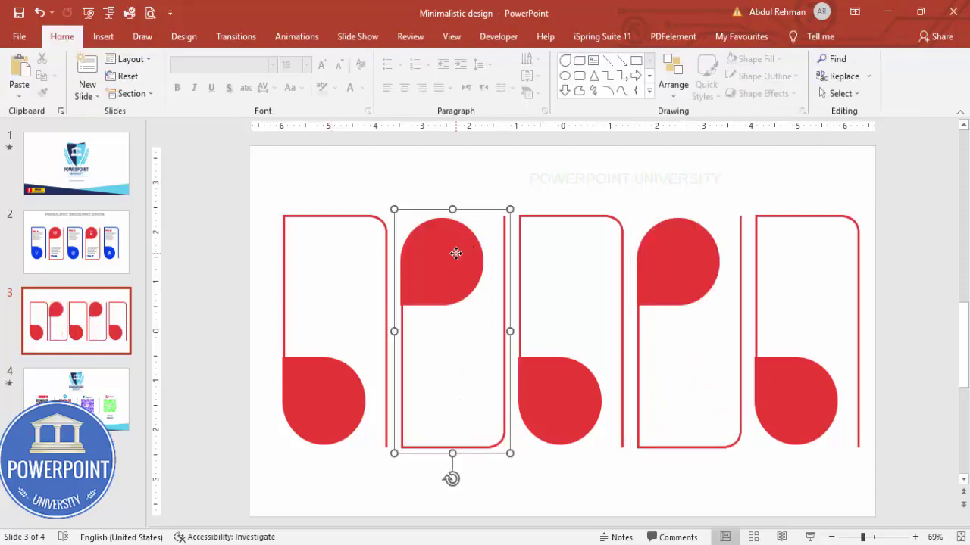
click(444, 238)
click(365, 61)
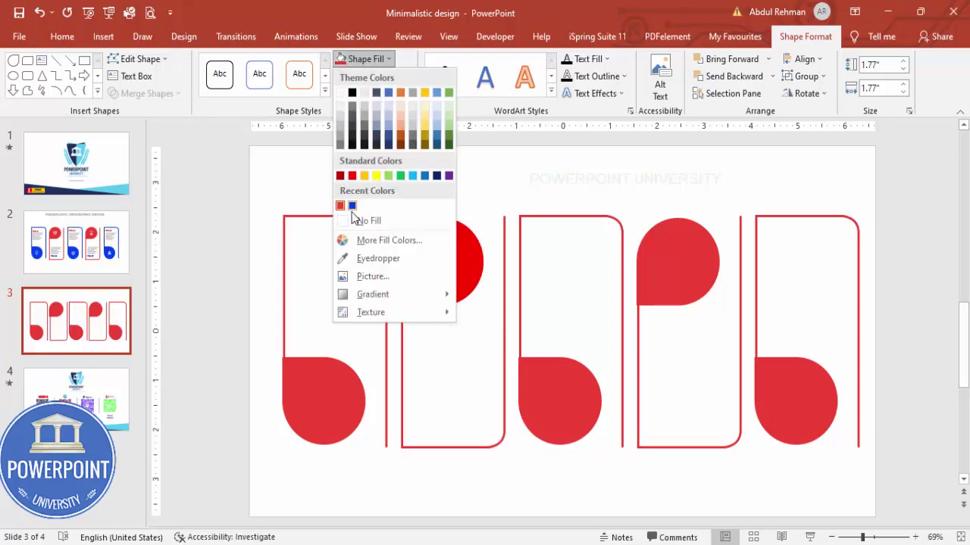
click(353, 205)
click(500, 240)
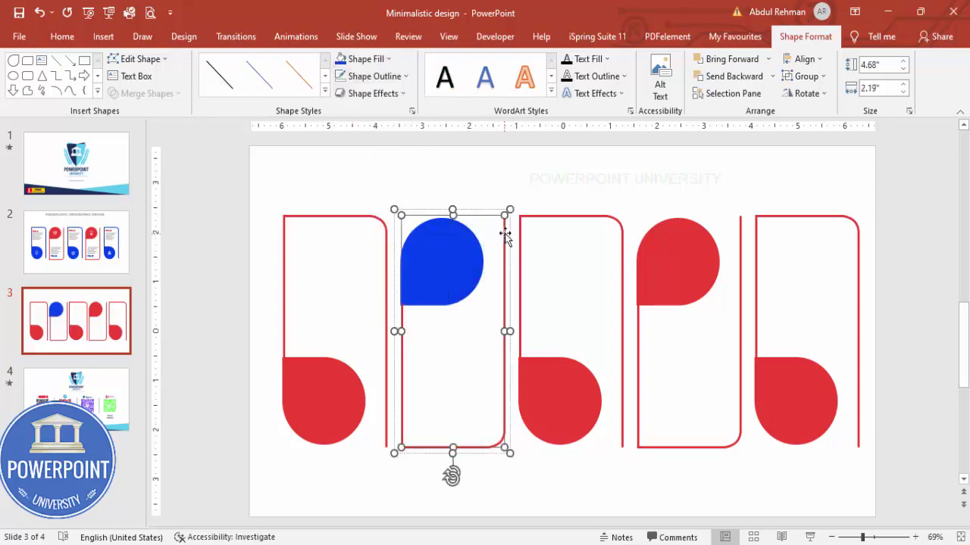
click(370, 77)
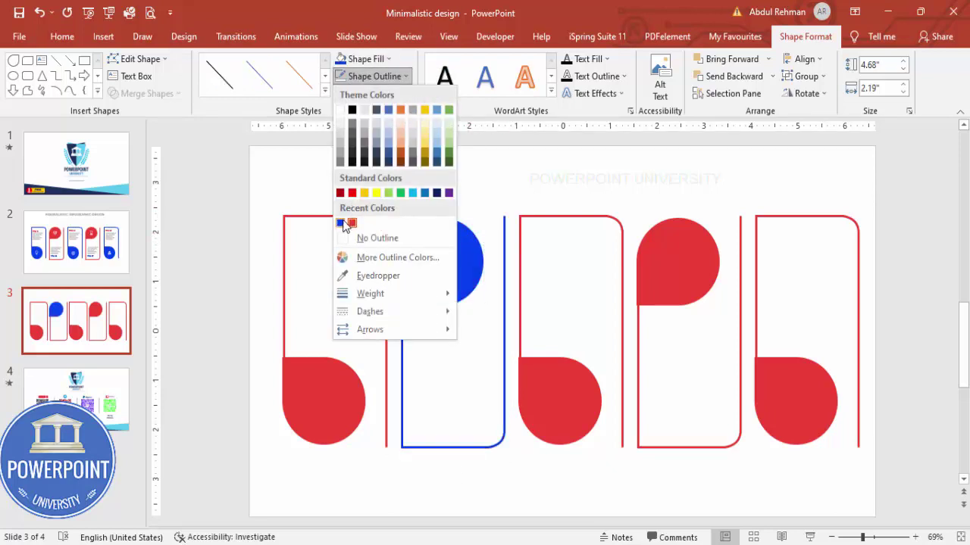
click(341, 223)
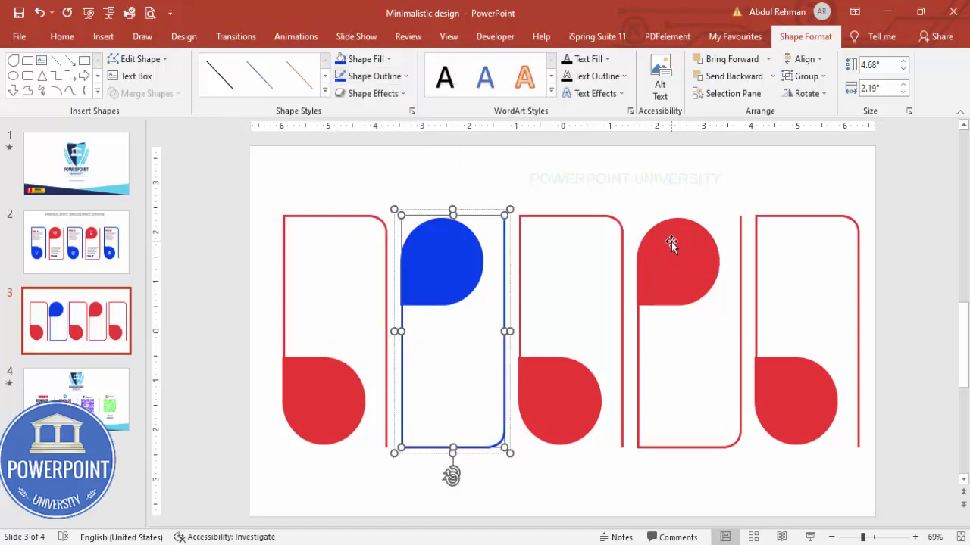
- Make the fourth card's teardrop fill and outline blue
click(671, 241)
click(677, 220)
click(342, 62)
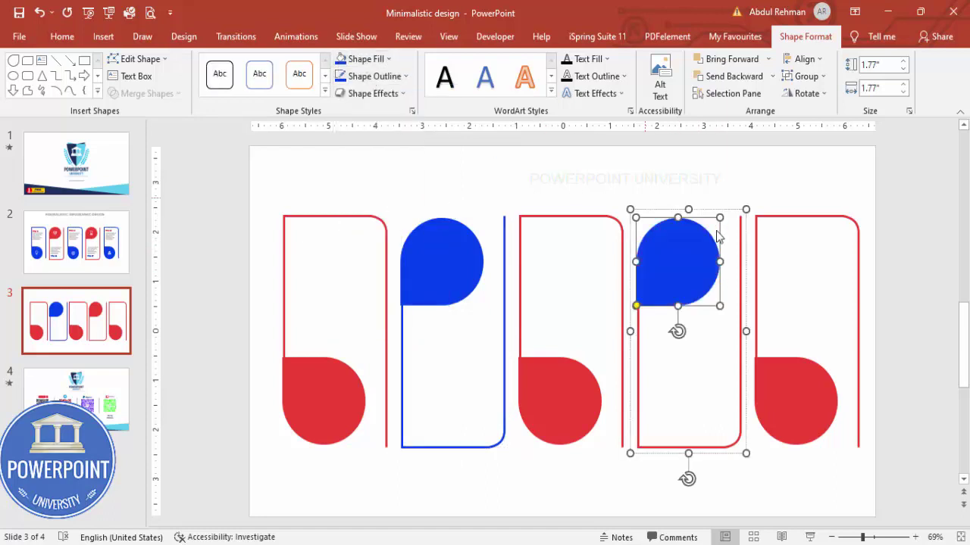
click(740, 244)
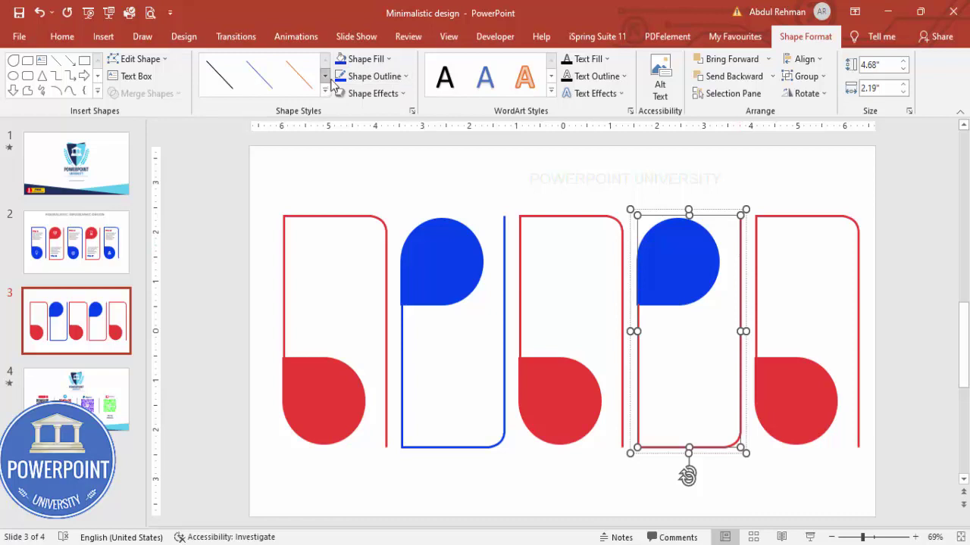
click(377, 78)
click(381, 152)
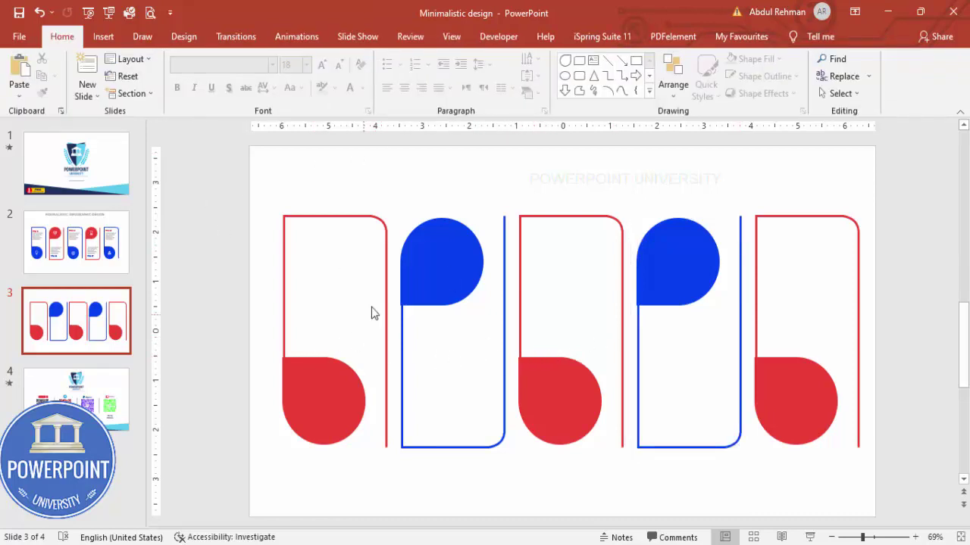
- Insert five icons: target, presentation chart, Venn diagram, light bulb and hourglass
click(104, 36)
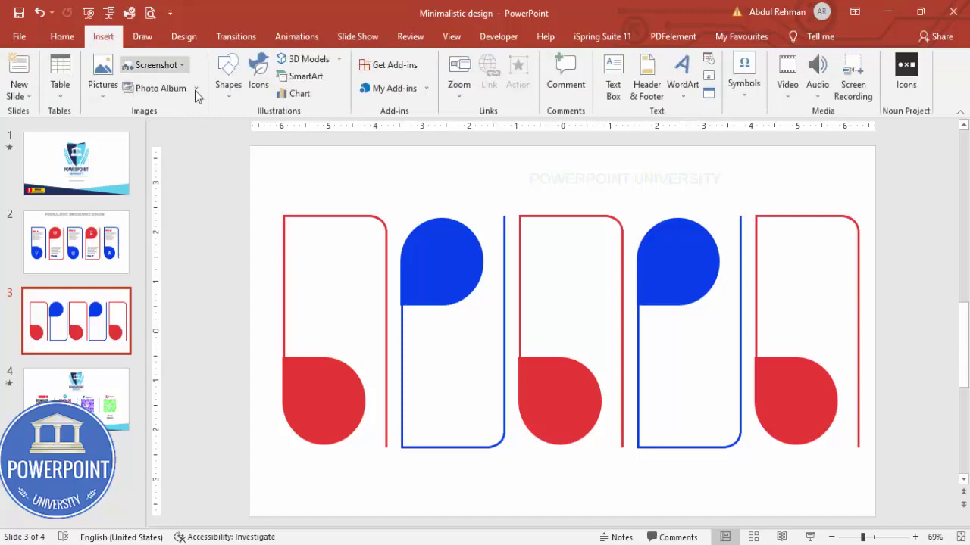
click(259, 69)
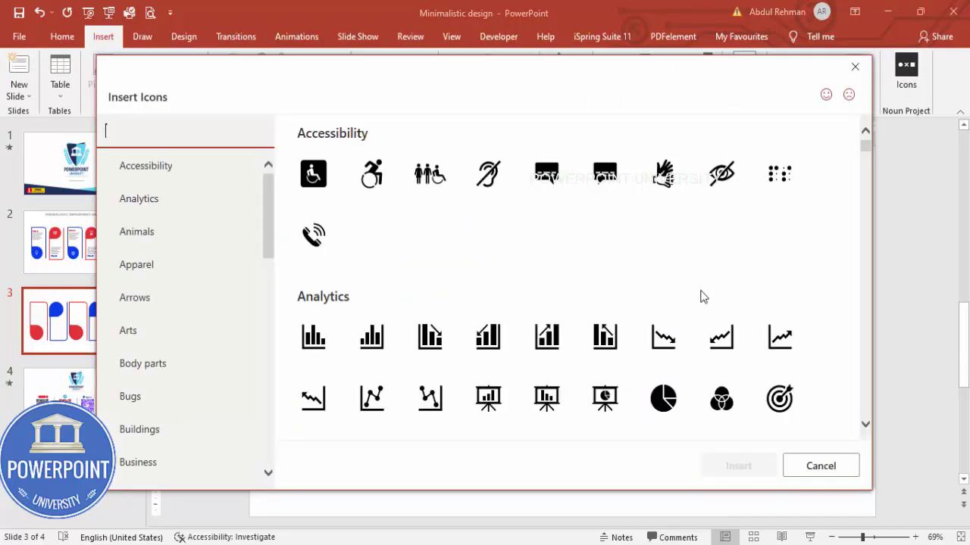
click(780, 396)
click(551, 408)
click(722, 396)
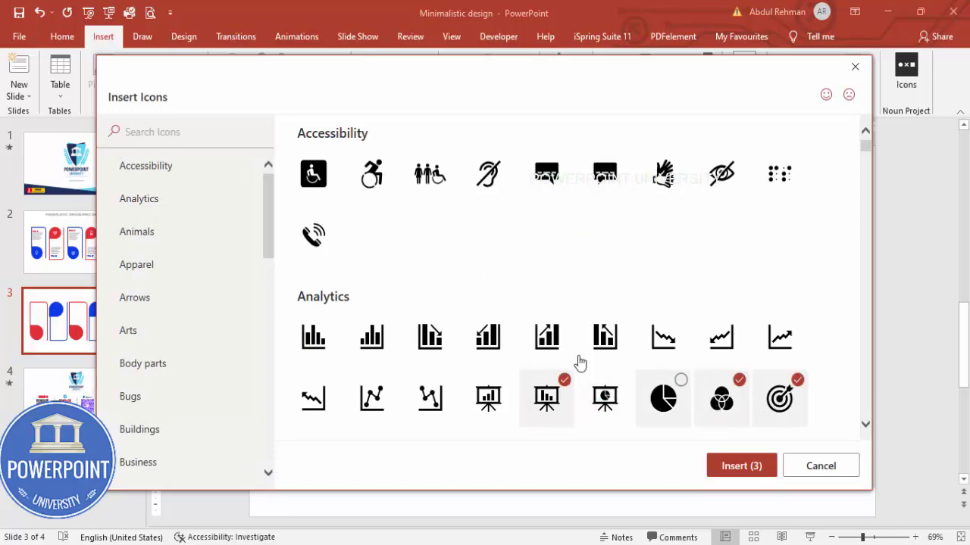
scroll(530, 340, down, 3)
click(719, 231)
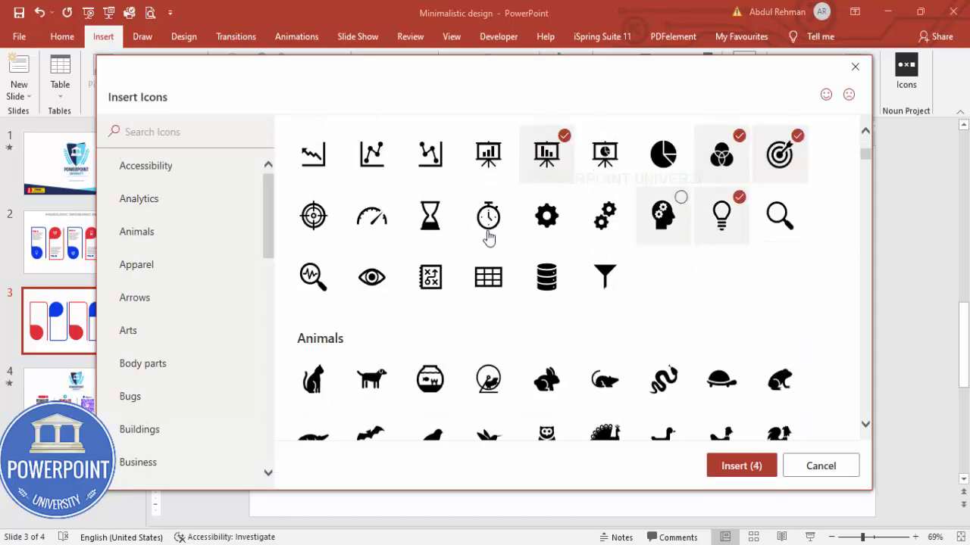
click(443, 204)
click(736, 465)
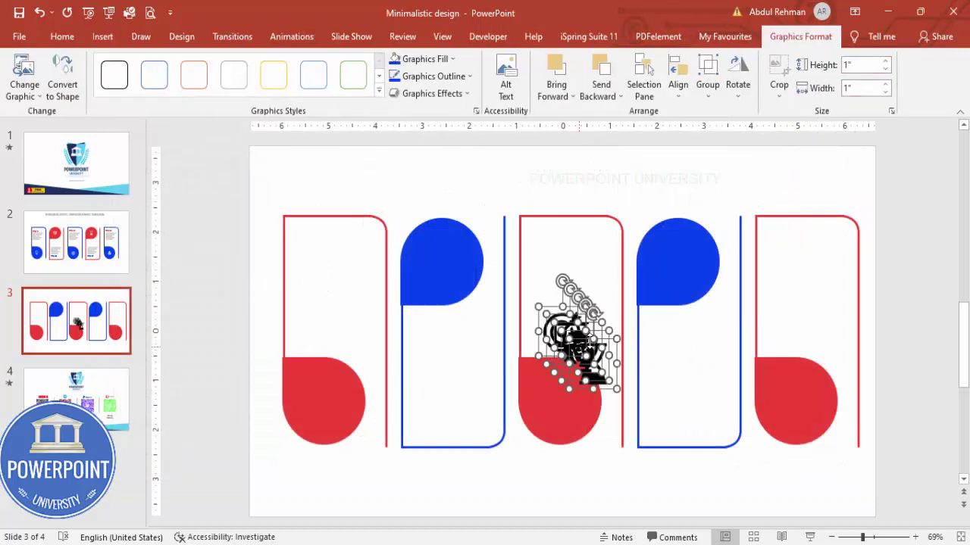
- Move the inserted icons above the cards and set their height to 0.6"
drag(597, 276, 653, 143)
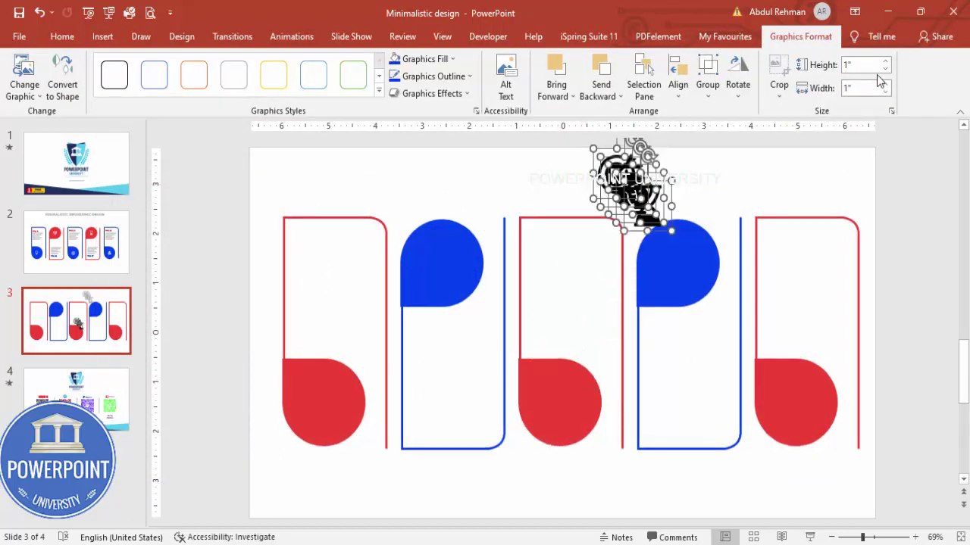
click(867, 66)
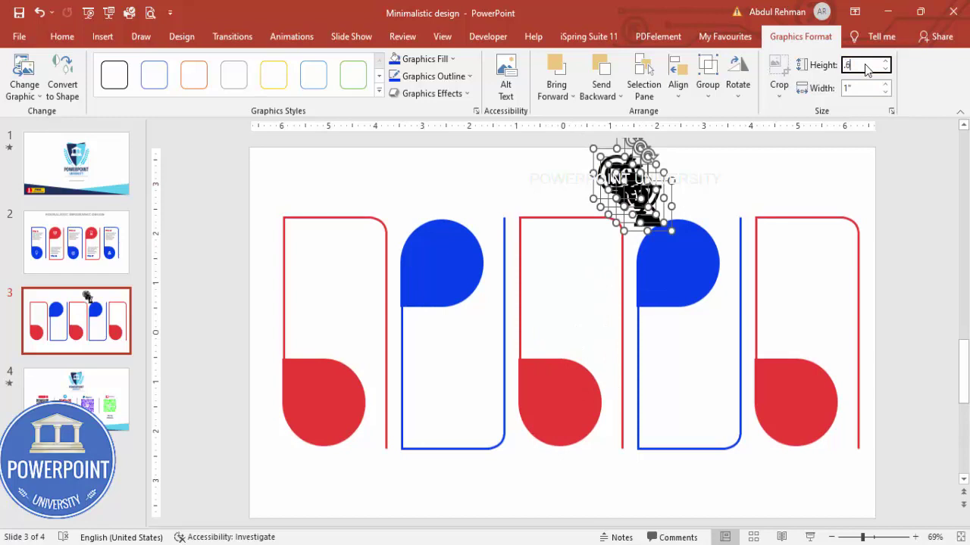
text(.6)
key(Return)
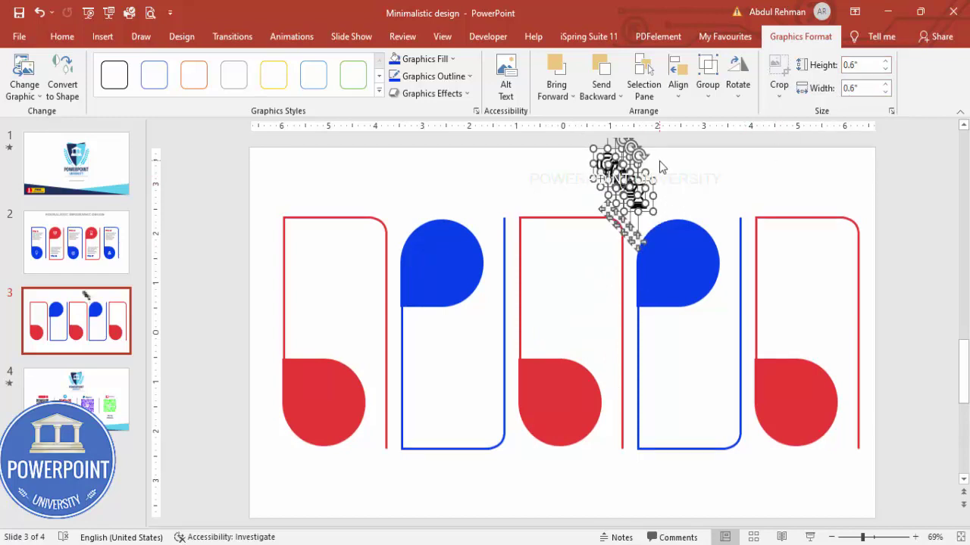
- Place the hourglass, Venn and presentation chart icons onto their cards' teardrops
click(702, 190)
drag(634, 197, 321, 401)
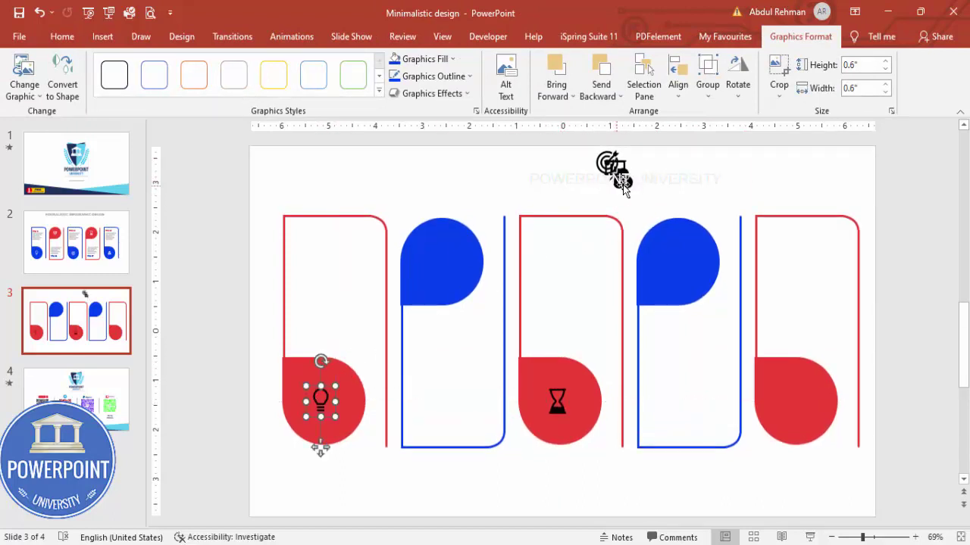
drag(622, 186, 440, 257)
drag(610, 164, 755, 390)
- Give all five icons a white graphics fill
shift+click(565, 397)
shift+click(674, 254)
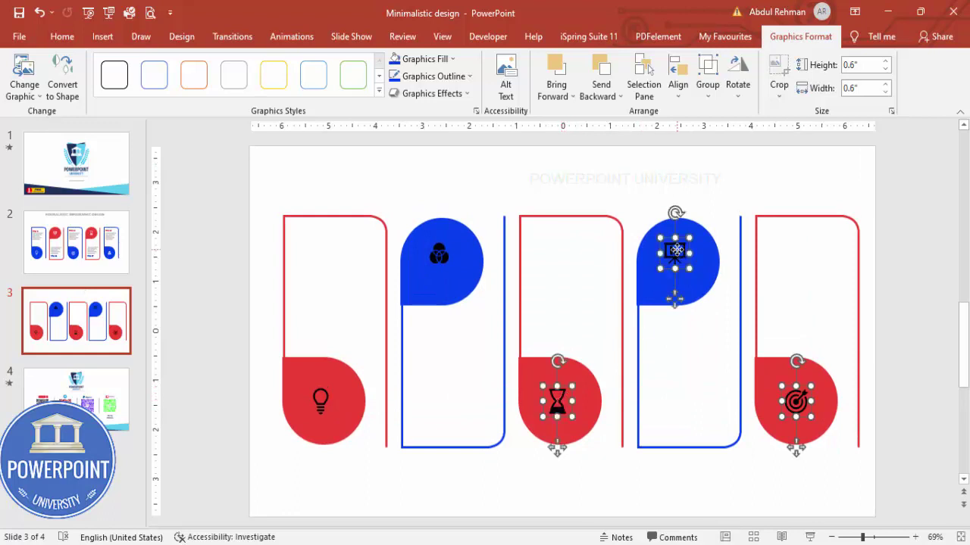
shift+click(439, 259)
shift+click(321, 400)
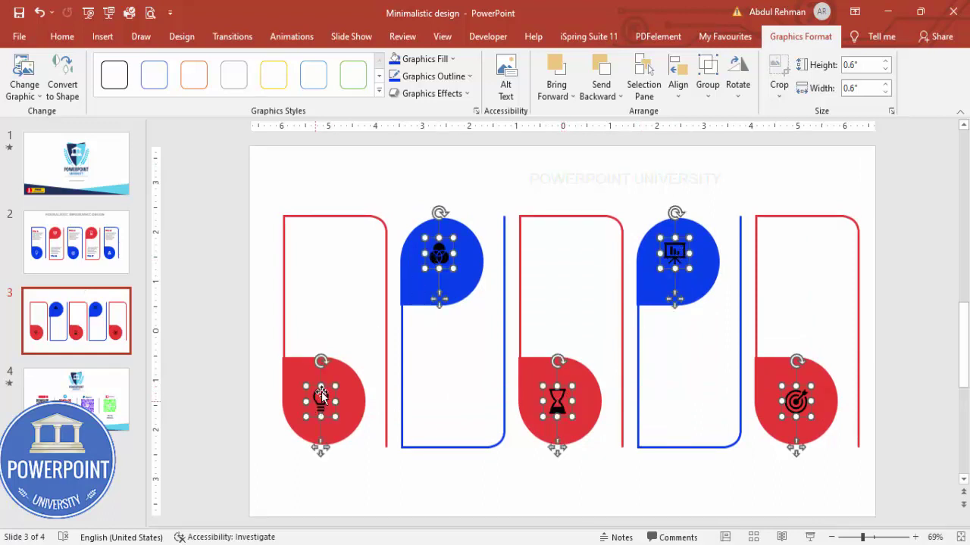
click(437, 59)
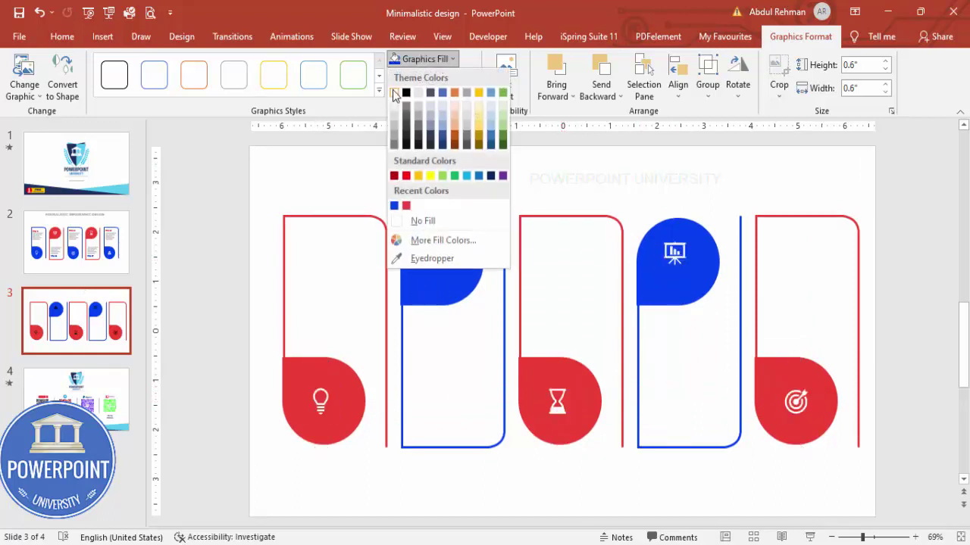
click(394, 92)
click(401, 156)
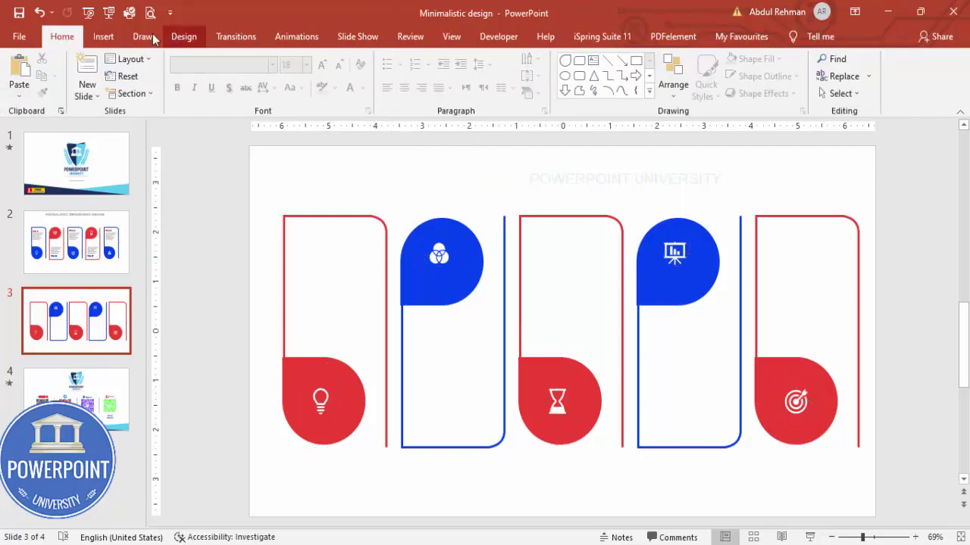
- Add a 'TITLE 01' text box at the top of the first card
click(104, 37)
click(613, 84)
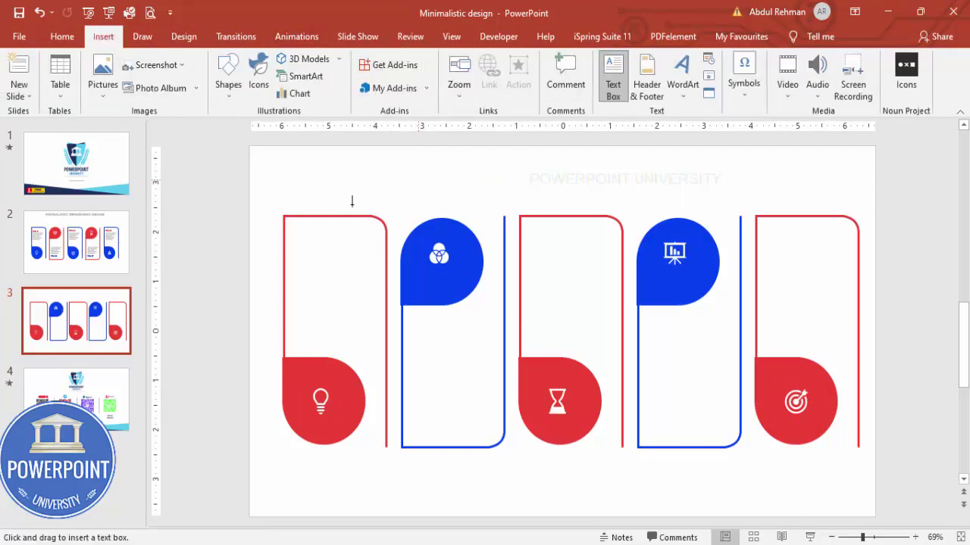
drag(297, 226, 371, 253)
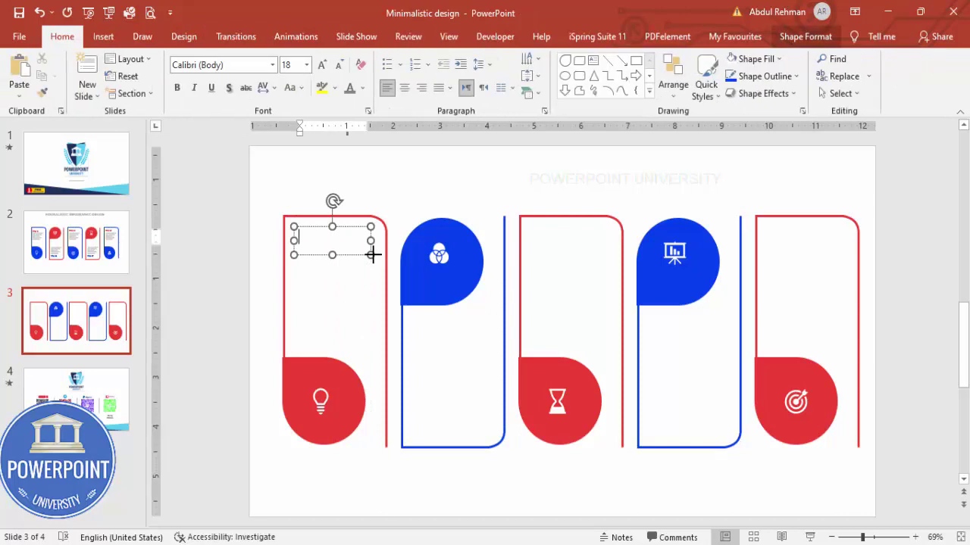
text(TITLE 01)
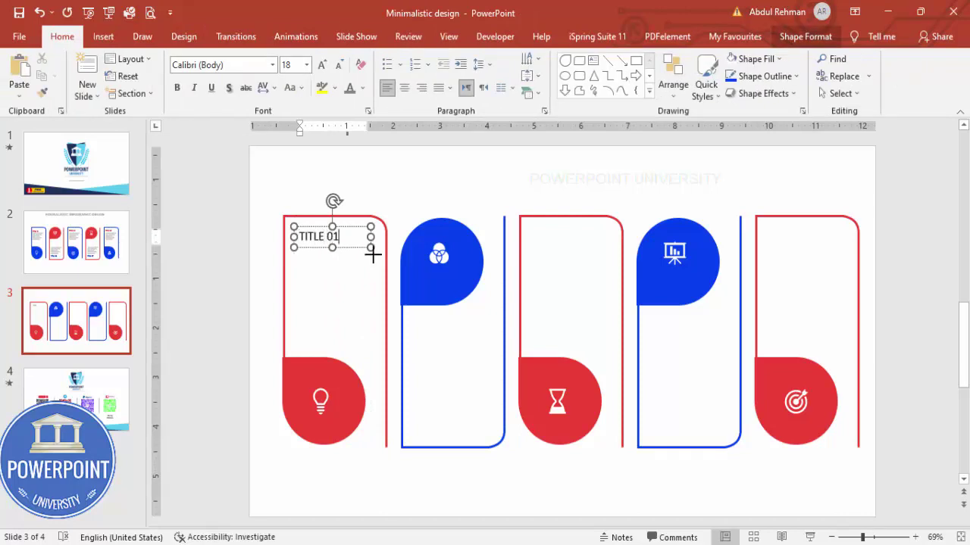
click(346, 230)
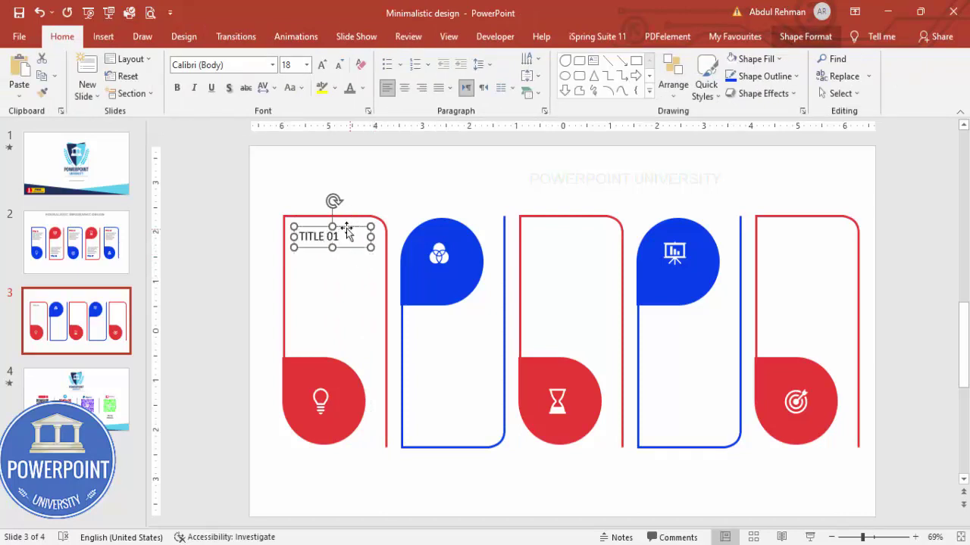
- Format the title as non-bold blue Futura BdCn BT at 24 pt
click(177, 87)
click(243, 68)
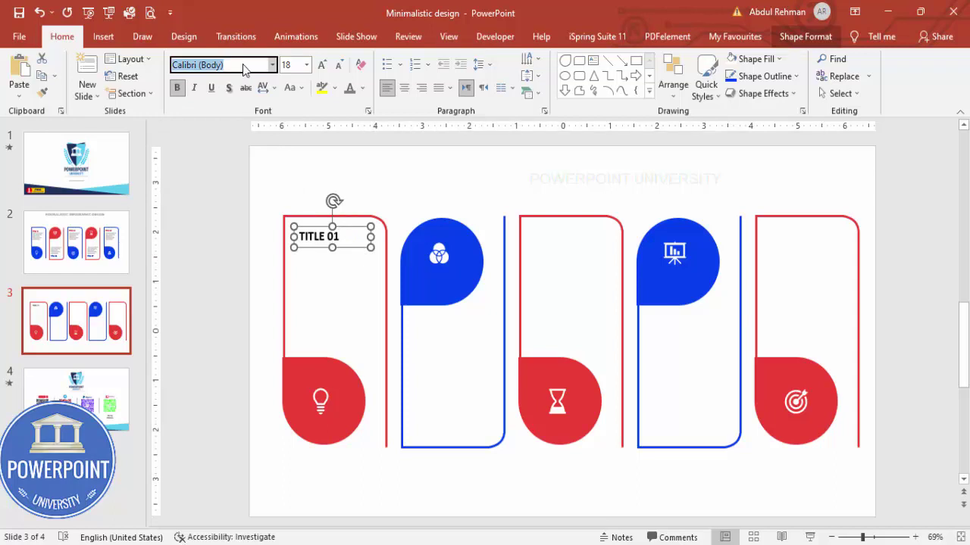
text(Futura BdCn BT)
key(Return)
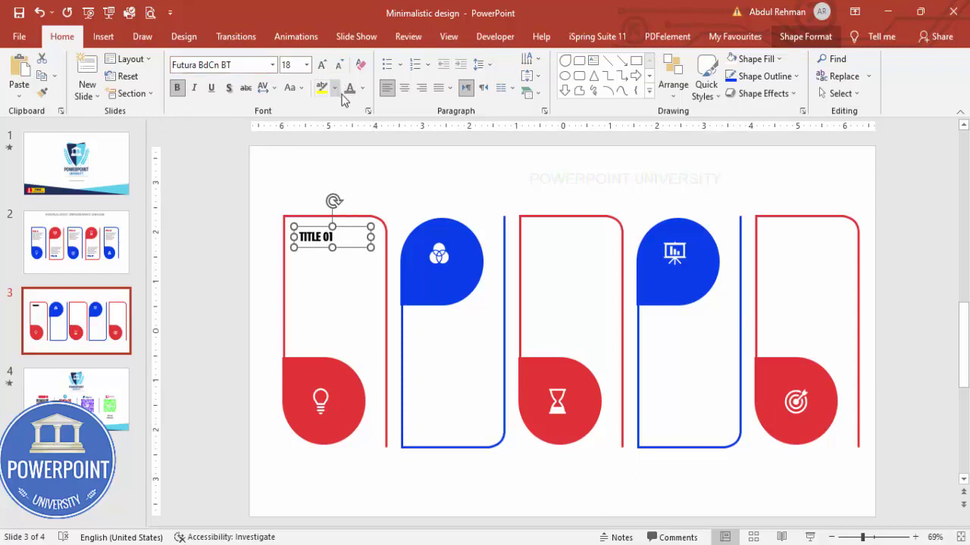
click(363, 88)
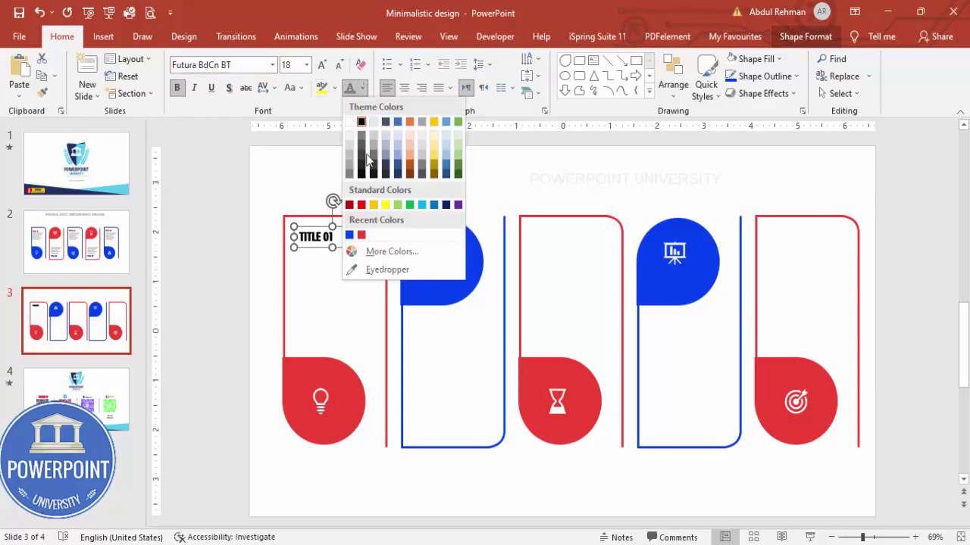
click(349, 236)
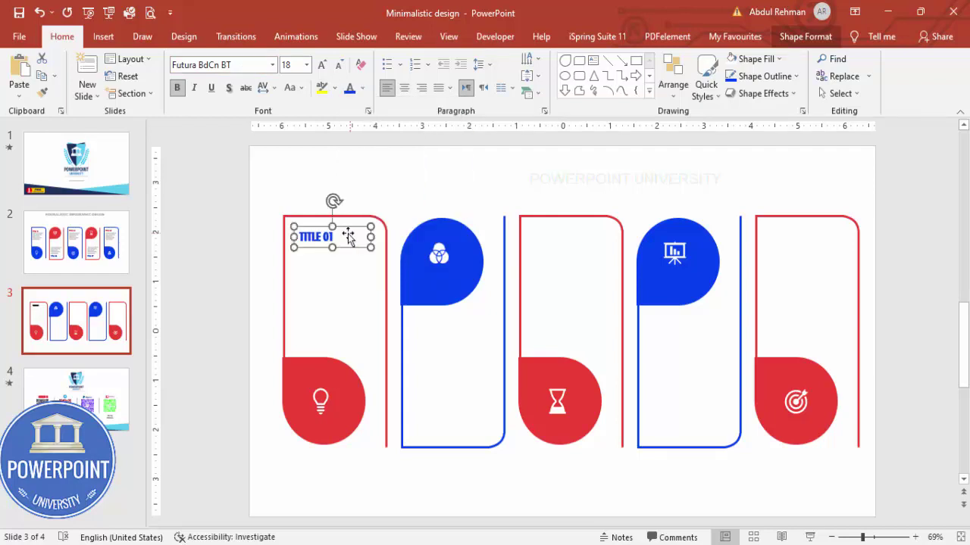
click(321, 65)
click(177, 88)
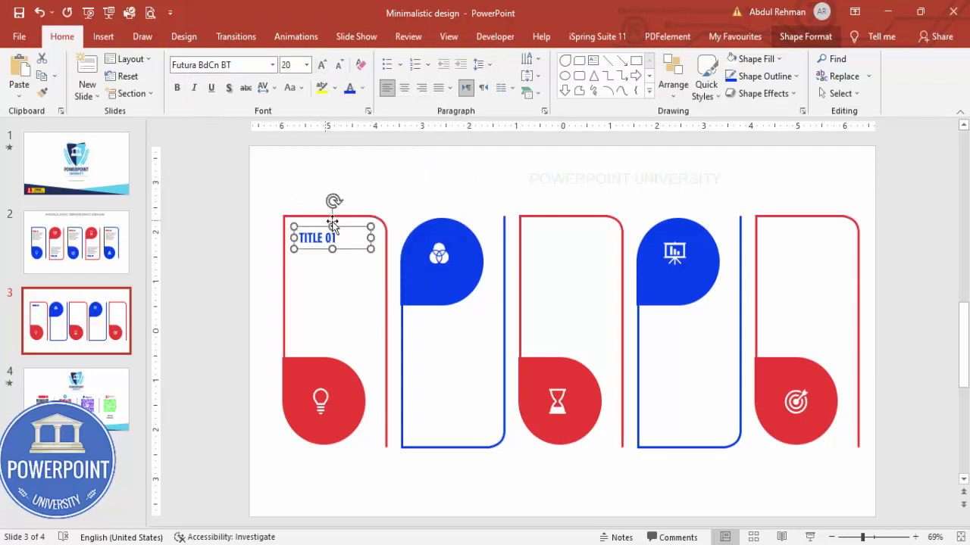
drag(343, 226, 335, 217)
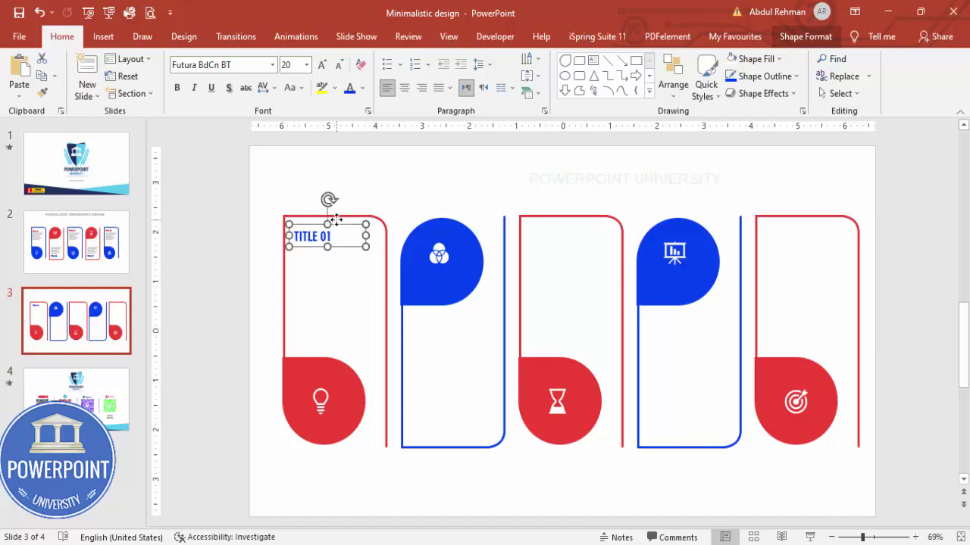
click(322, 66)
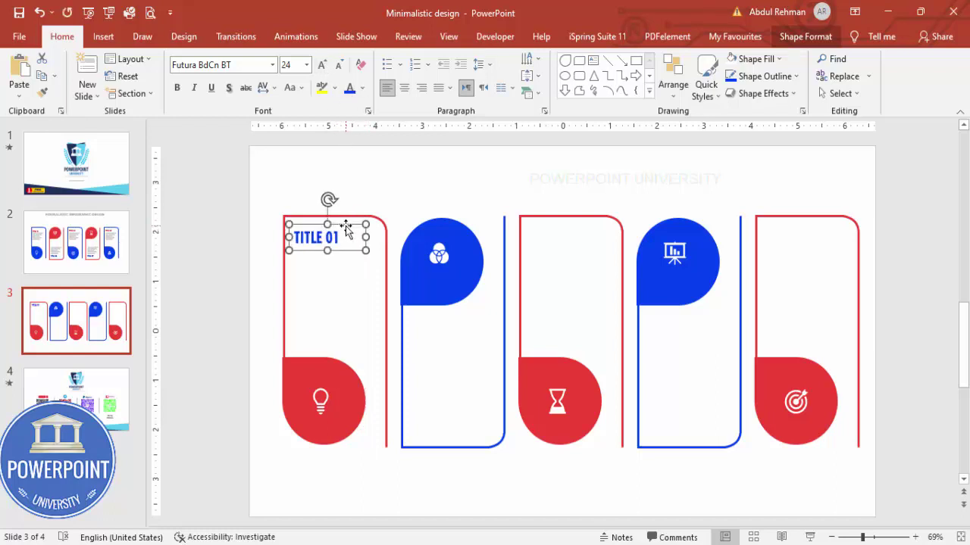
- Copy the title into the other cards and make the bottom titles red
drag(347, 225, 820, 239)
click(346, 224)
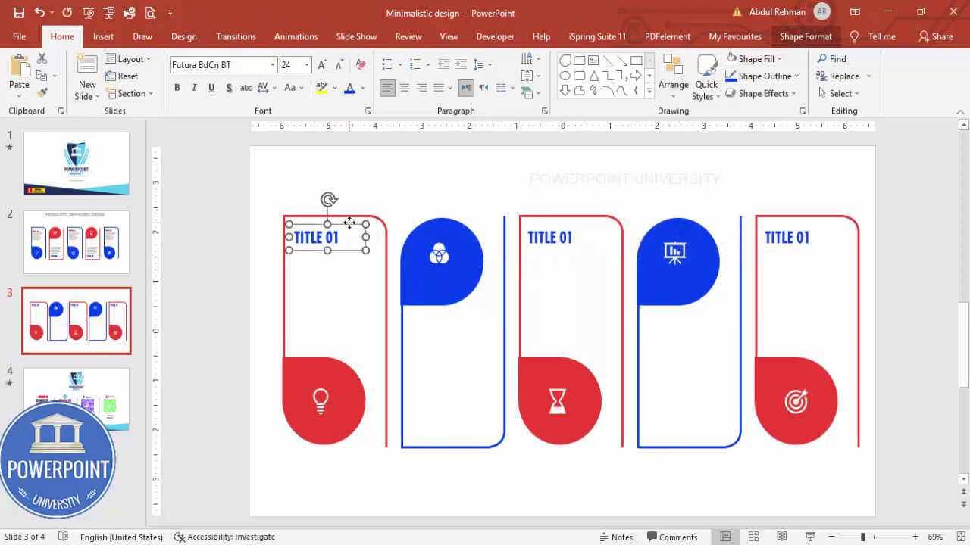
drag(349, 223, 701, 438)
shift+click(439, 432)
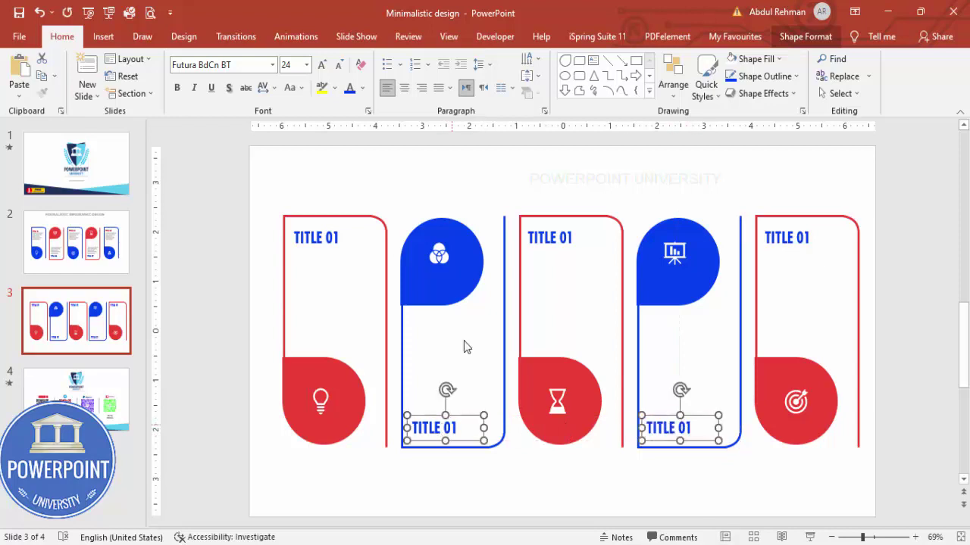
click(362, 89)
click(355, 234)
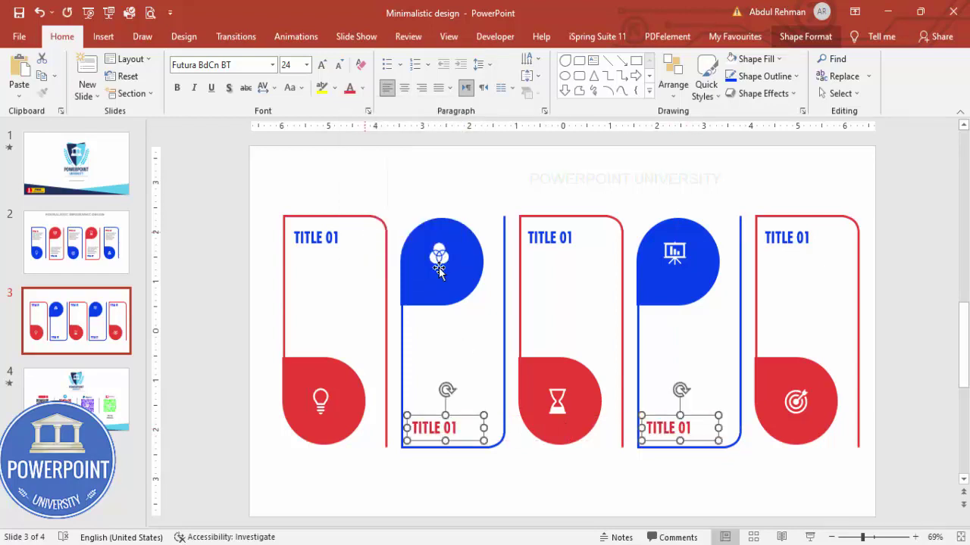
click(597, 174)
click(103, 37)
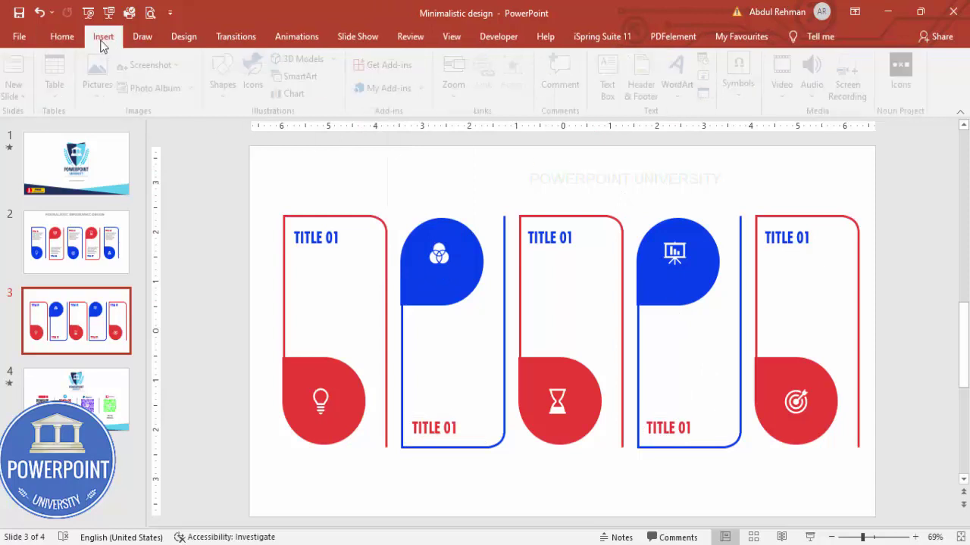
- Add a =lorem(1) text box below the first title, trimmed to a short paragraph
click(614, 69)
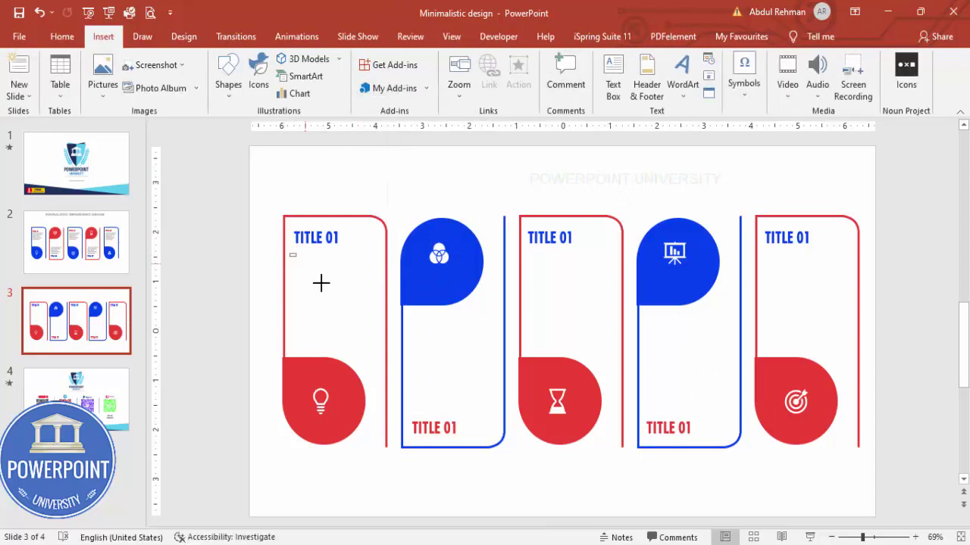
drag(289, 253, 369, 321)
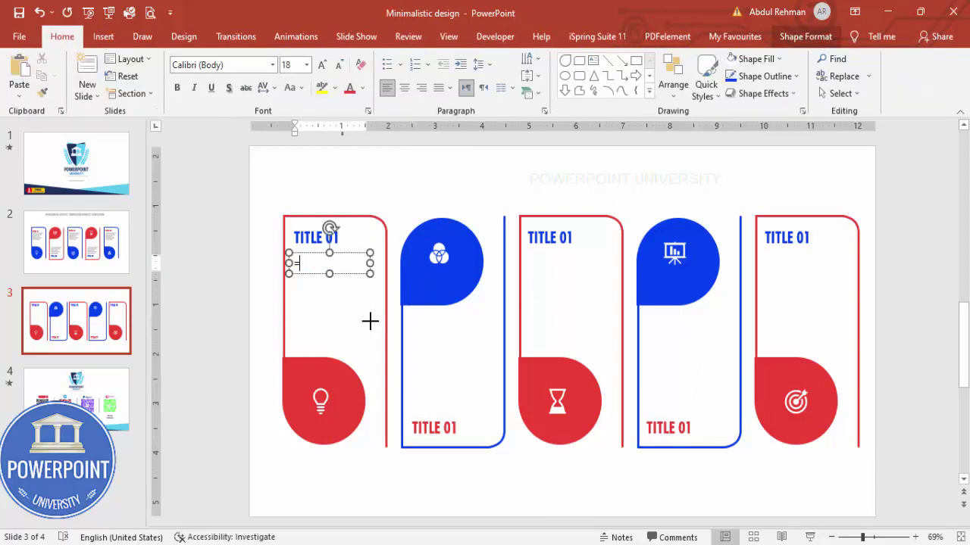
text(=lorem(1))
key(Return)
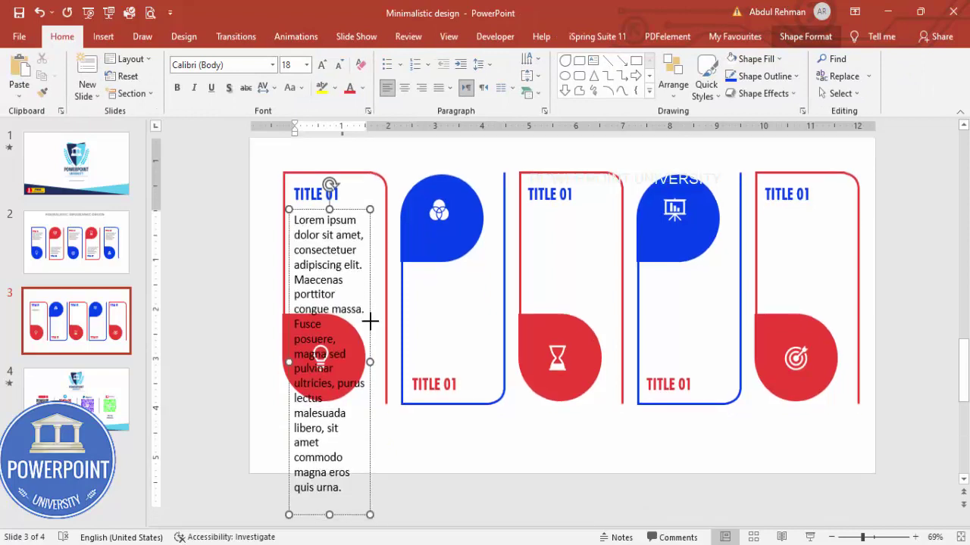
drag(297, 323, 343, 486)
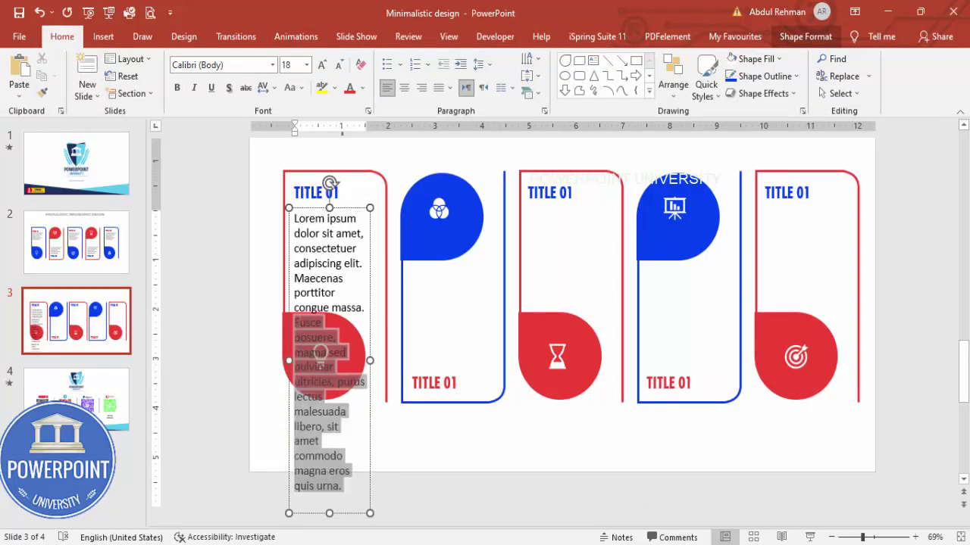
key(Delete)
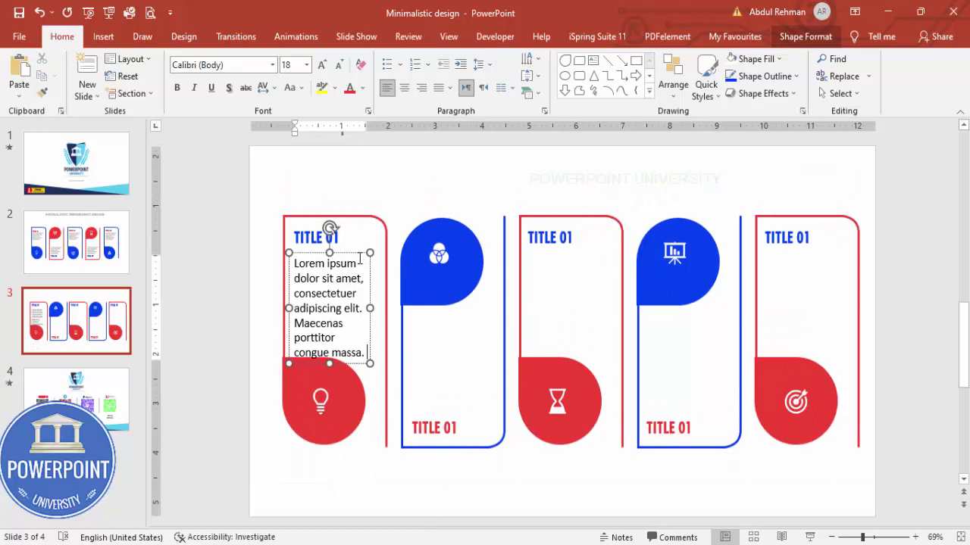
key(Escape)
- Make the paragraph grey 12-pt text and nudge it slightly right
click(339, 65)
click(339, 64)
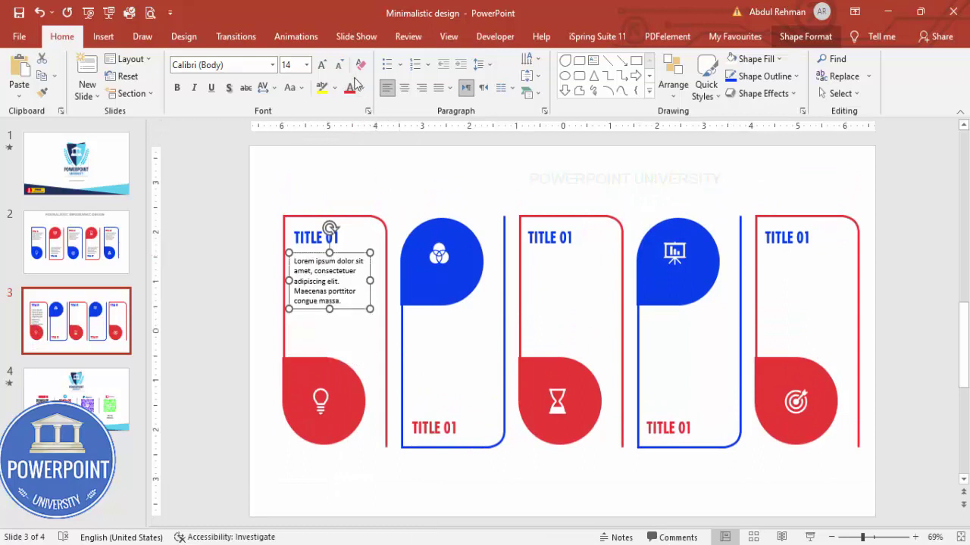
click(361, 88)
click(350, 175)
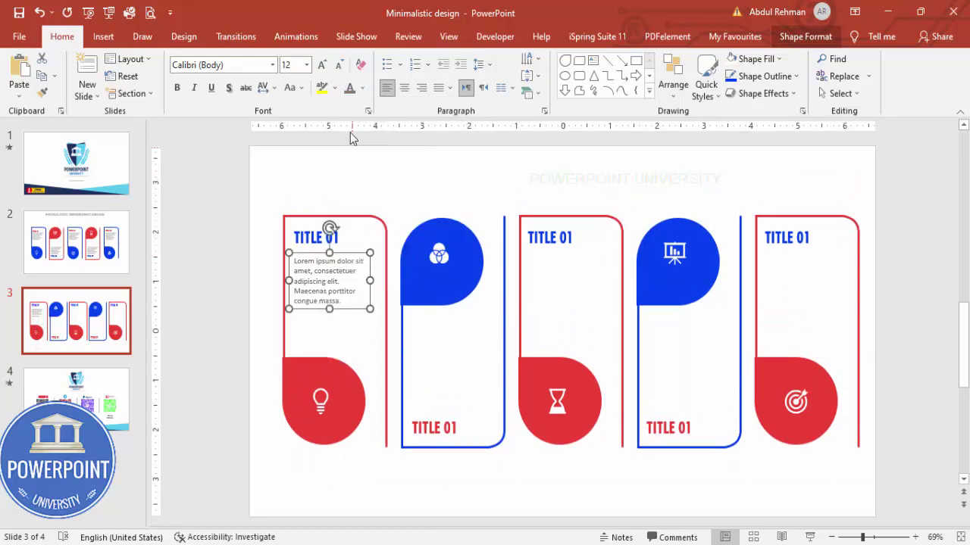
click(322, 64)
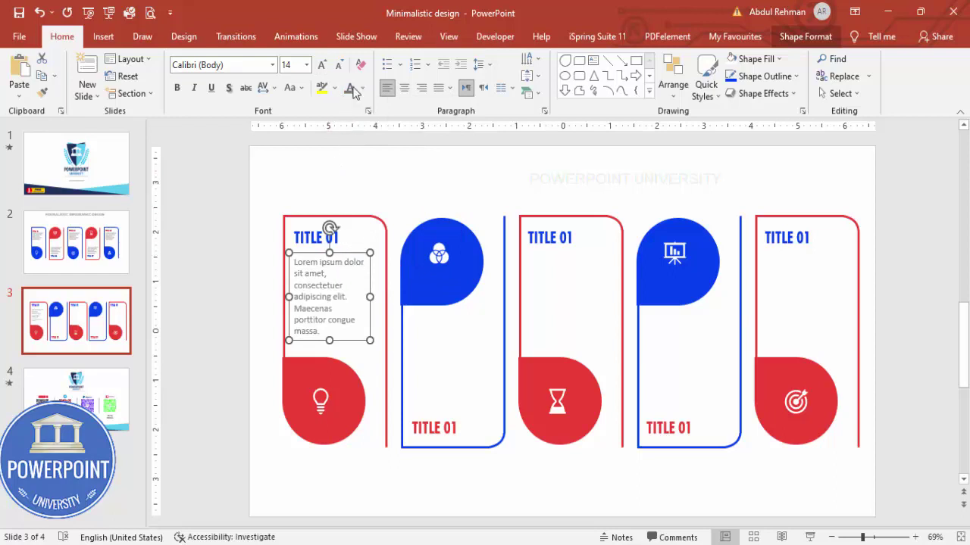
drag(371, 295, 377, 293)
click(341, 64)
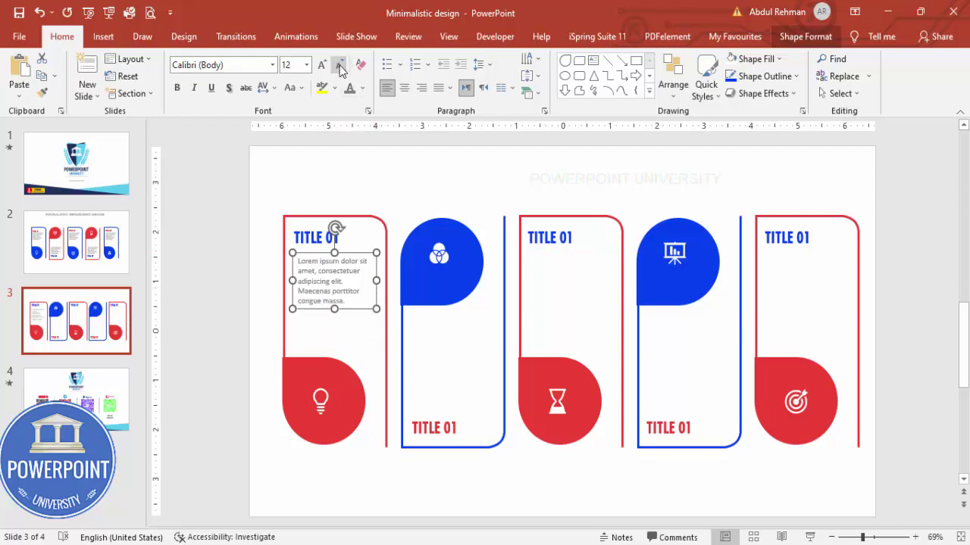
- Copy the paragraph into the second and fourth cards
drag(357, 248, 478, 367)
click(478, 367)
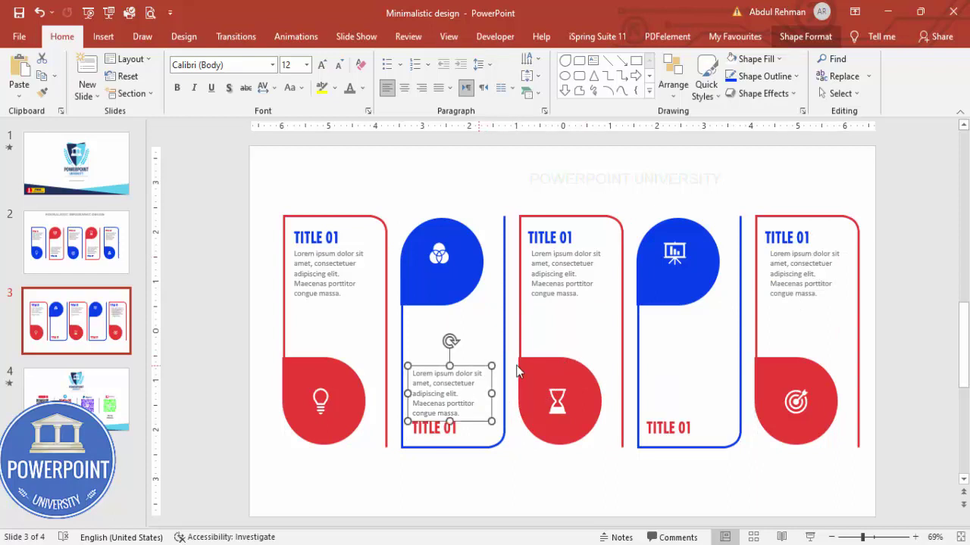
key(Up)
key(Up)
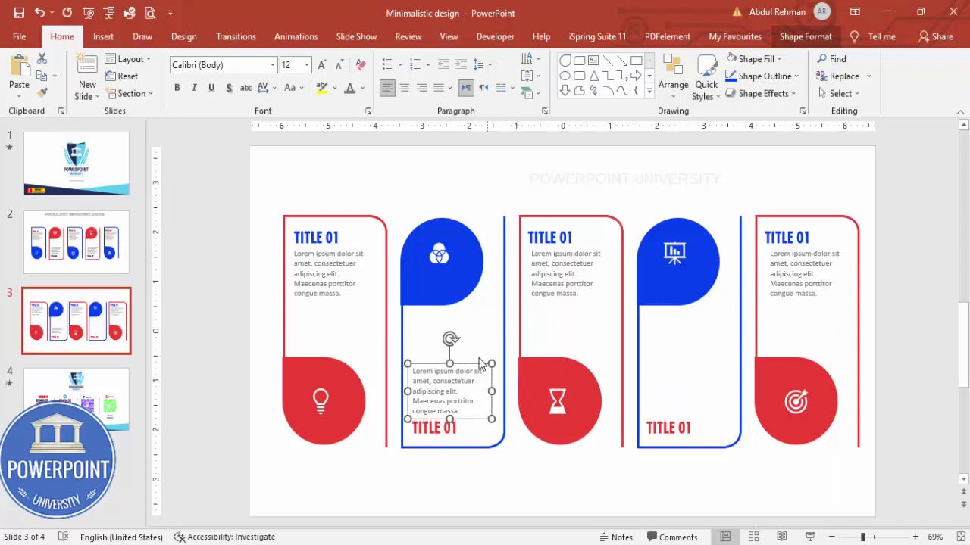
drag(474, 366, 708, 401)
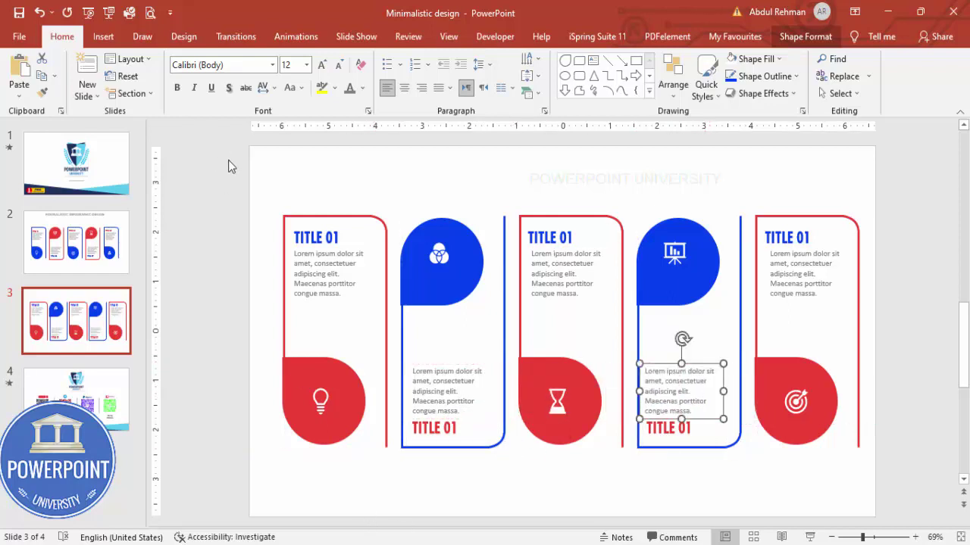
- Select each card's shapes, group the fifth card's with Ctrl+G, then show the Animations tab
drag(228, 161, 409, 515)
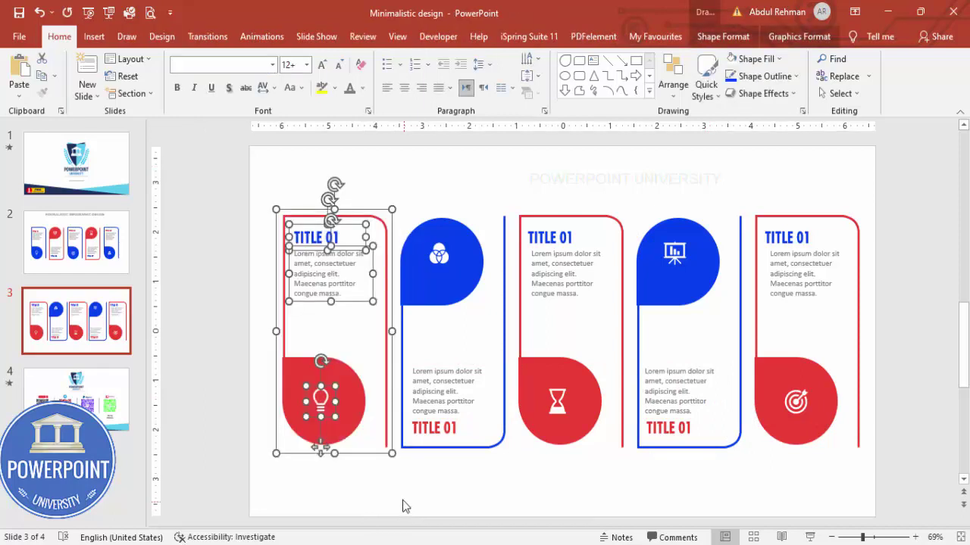
drag(377, 157, 523, 502)
drag(496, 161, 640, 497)
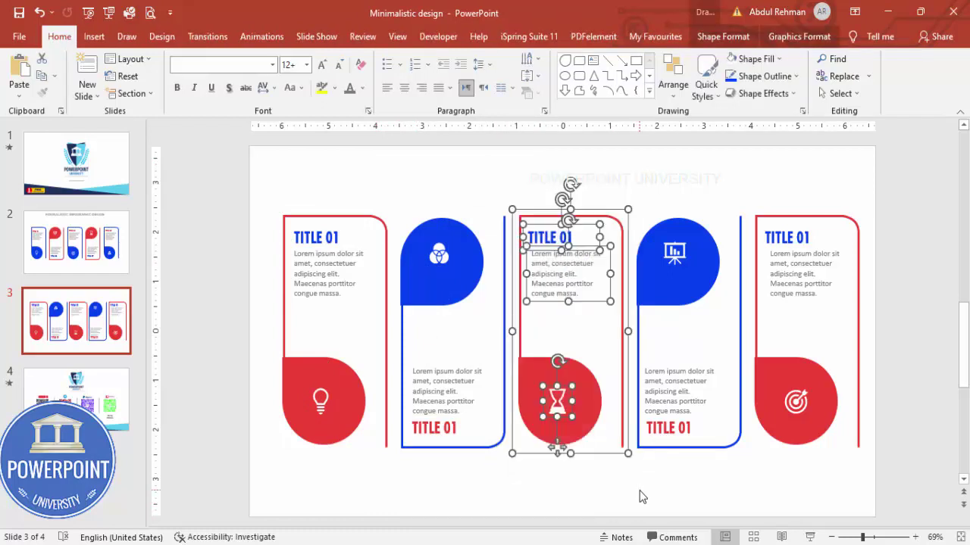
click(615, 169)
drag(613, 156, 751, 489)
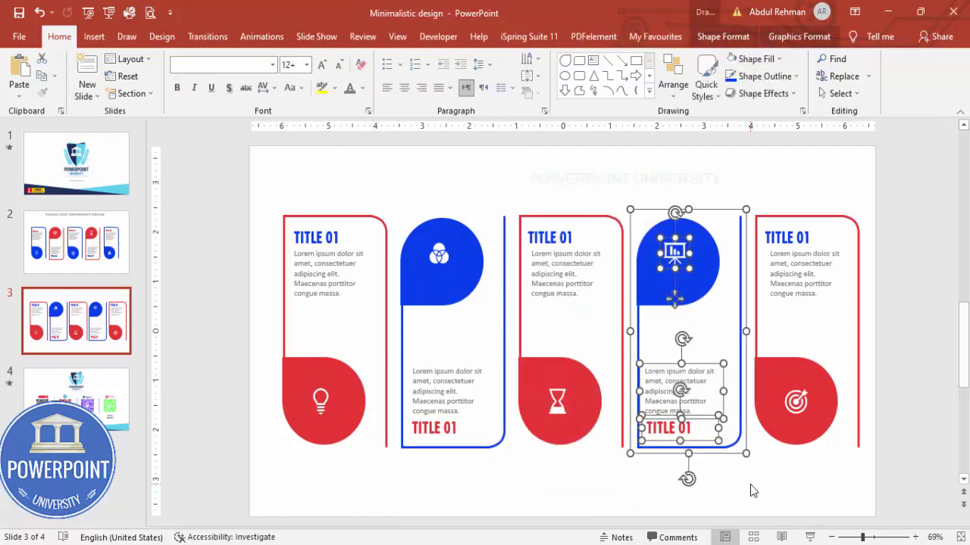
click(749, 177)
drag(739, 168, 892, 496)
key(ctrl+g)
click(875, 379)
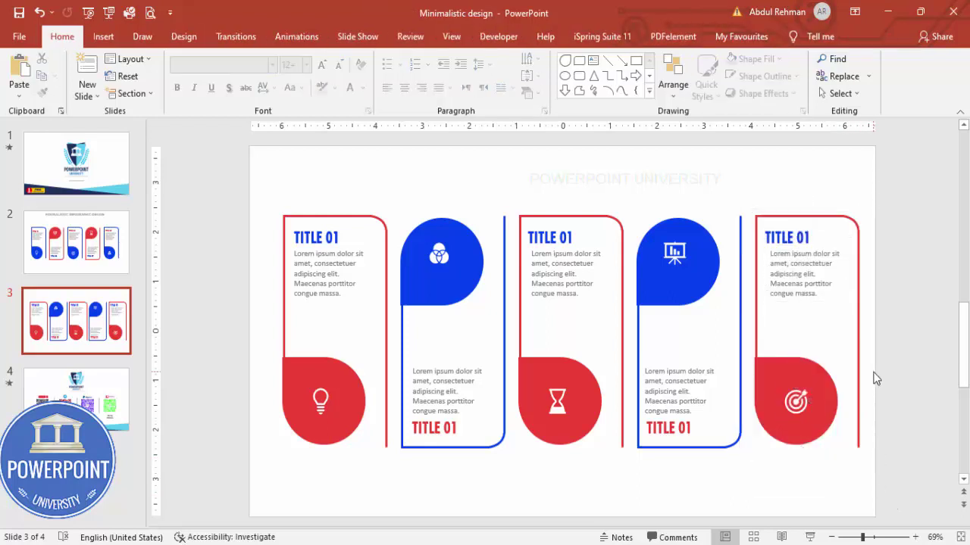
click(296, 36)
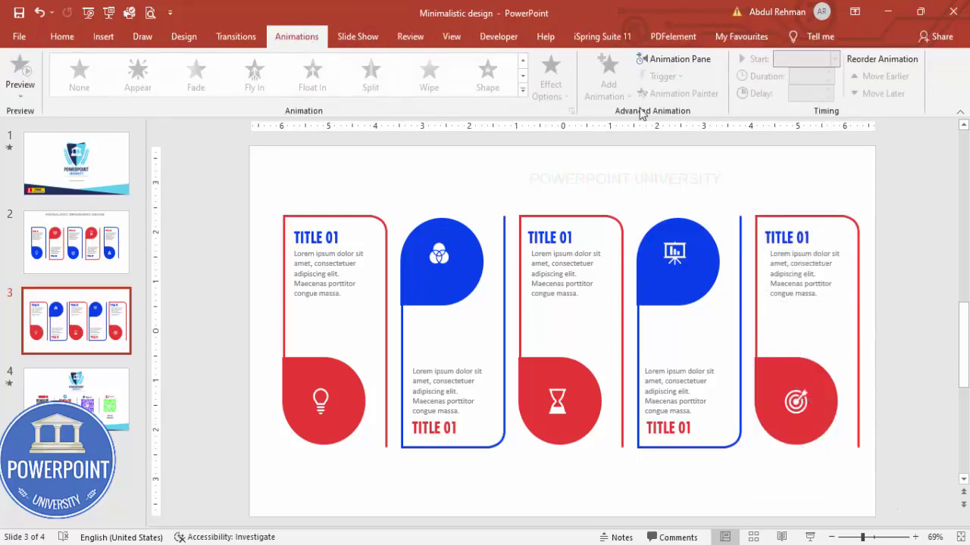